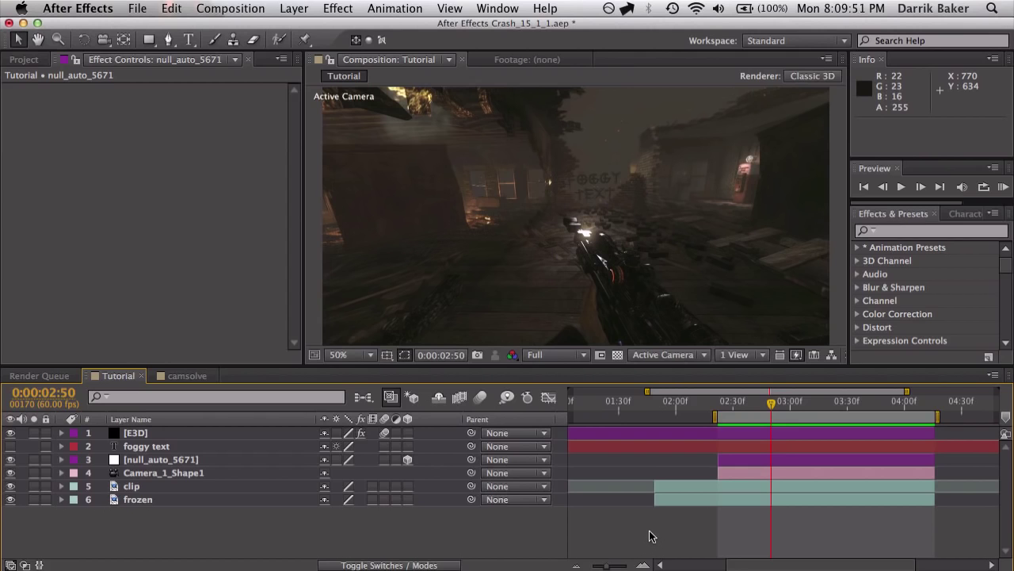
Scrub back to an earlier frame to preview the foggy 3D text in the gameplay footage.
left_click_drag(770, 402, 880, 411)
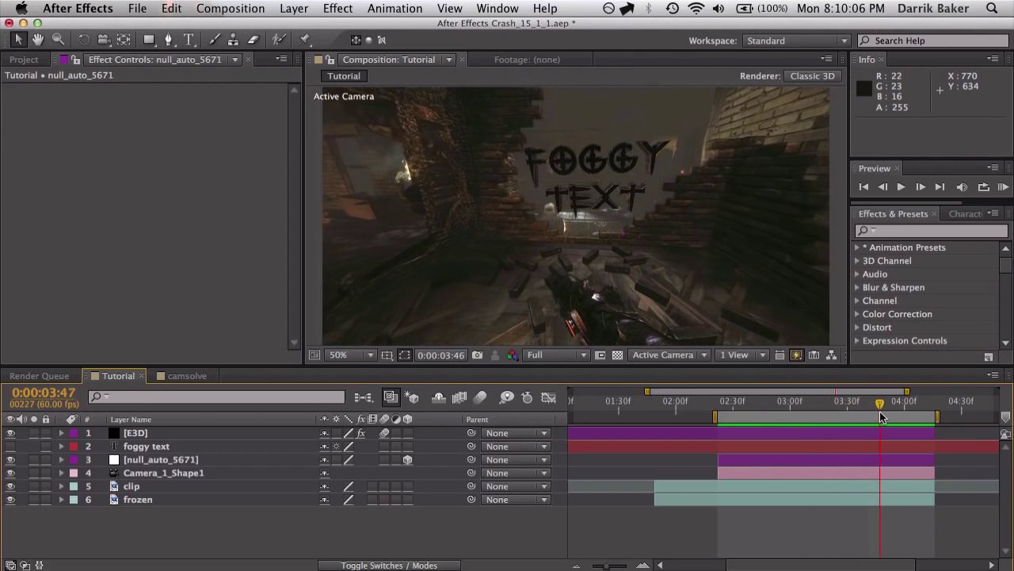
Reset the E3D Element effect, then enable time remapping on the frozen layer at 0:00:04:07.
left_click(821, 433)
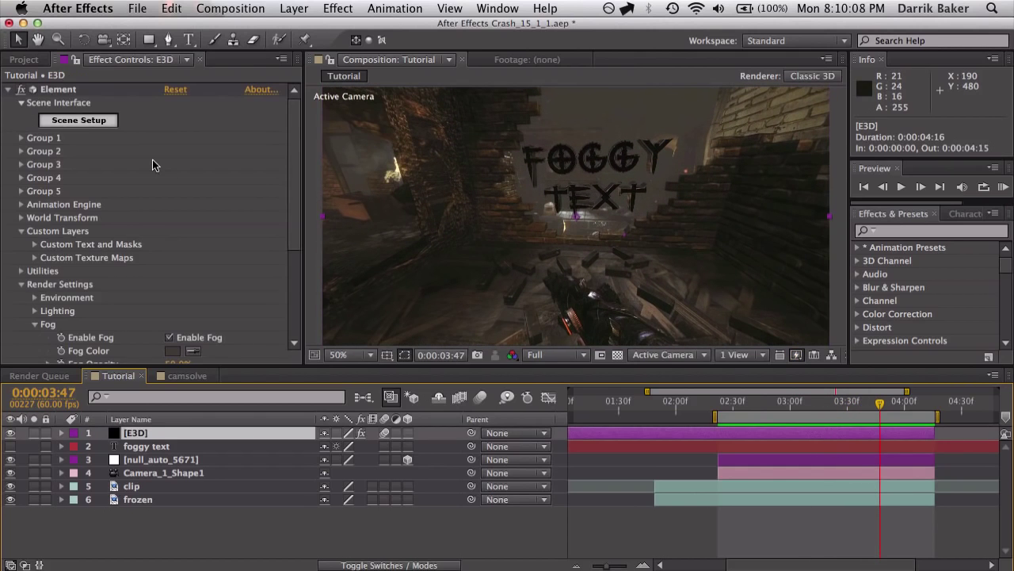
left_click(176, 93)
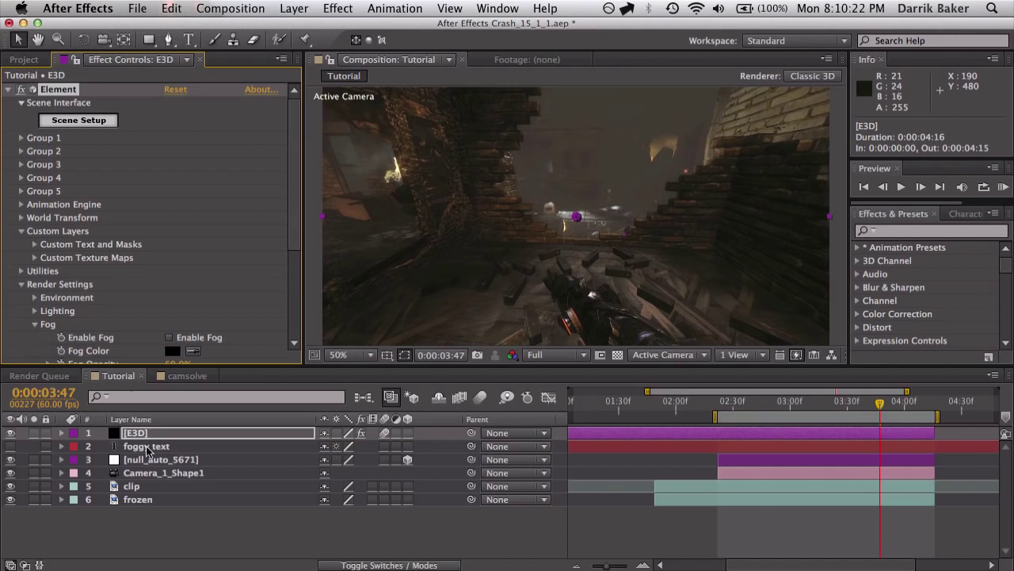
left_click(766, 486)
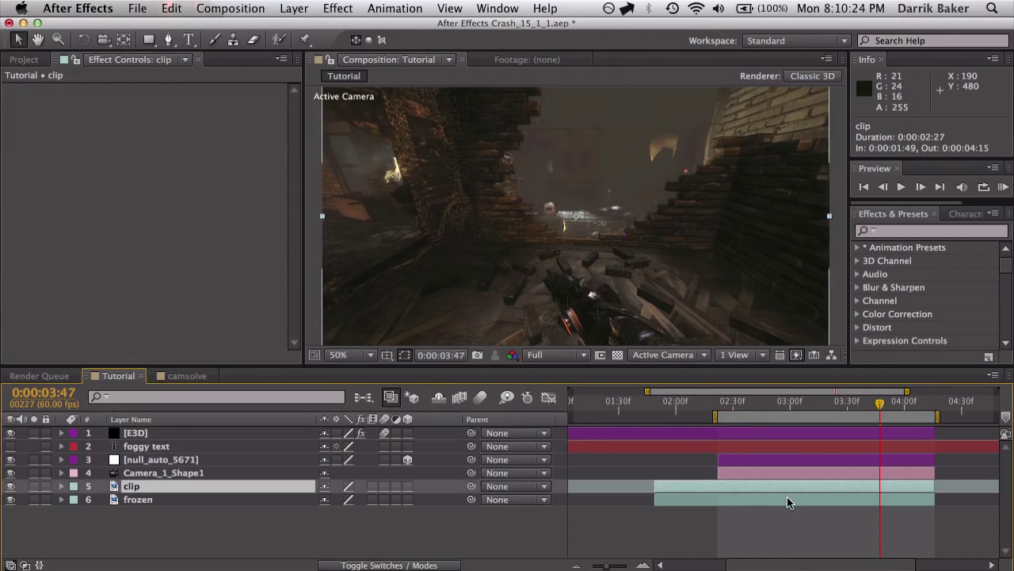
left_click(787, 500)
key("super+alt+t")
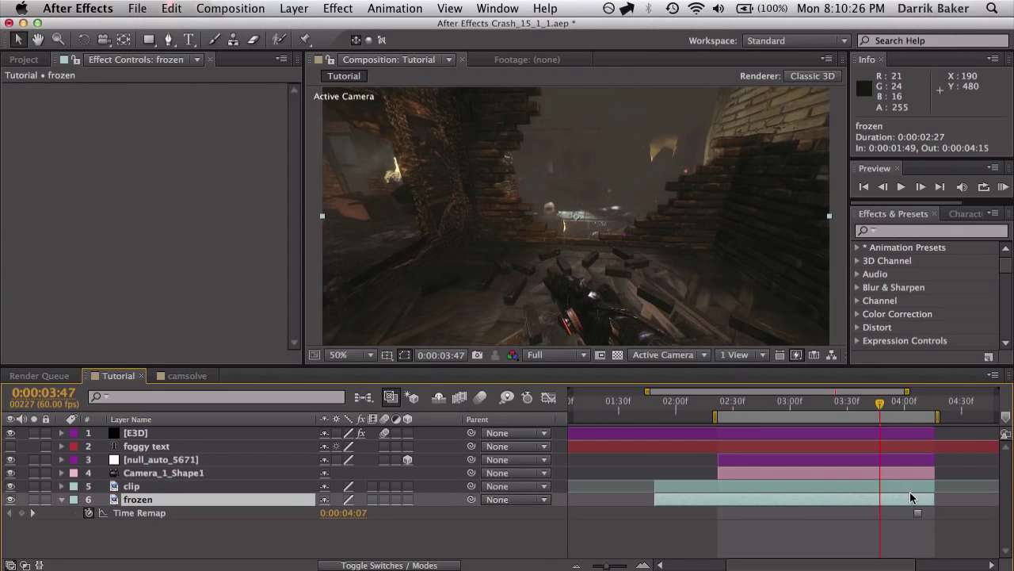
left_click_drag(886, 412, 916, 408)
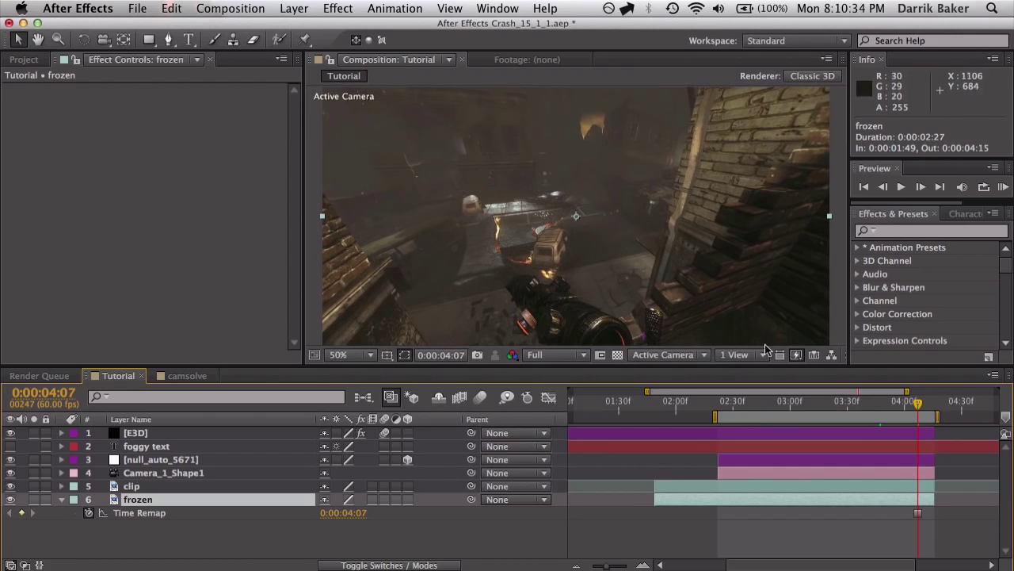
Set Element's Custom Text and Masks Path Layer 1 to the foggy text layer.
left_click(165, 447)
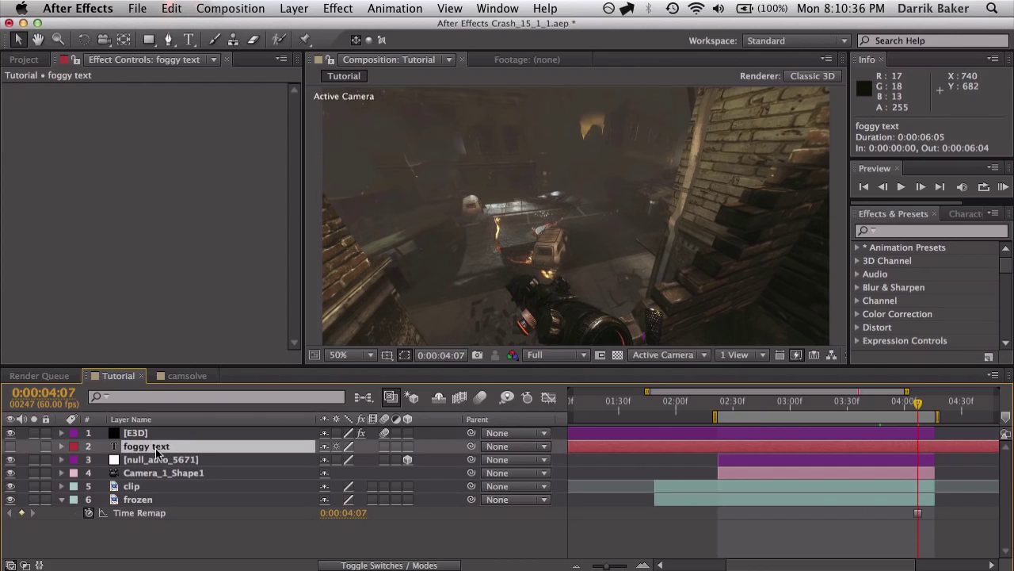
left_click(11, 446)
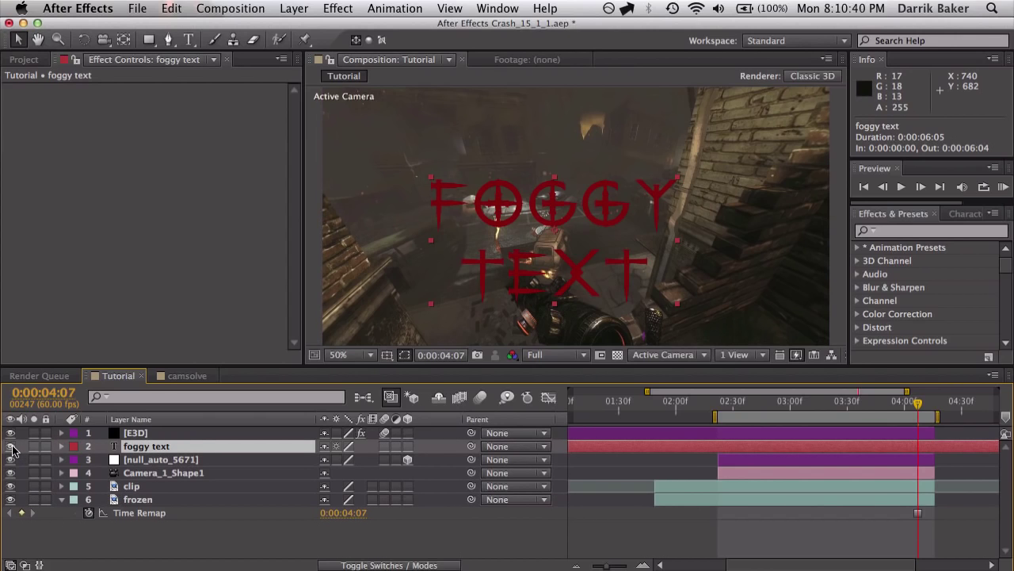
left_click(10, 447)
left_click(172, 434)
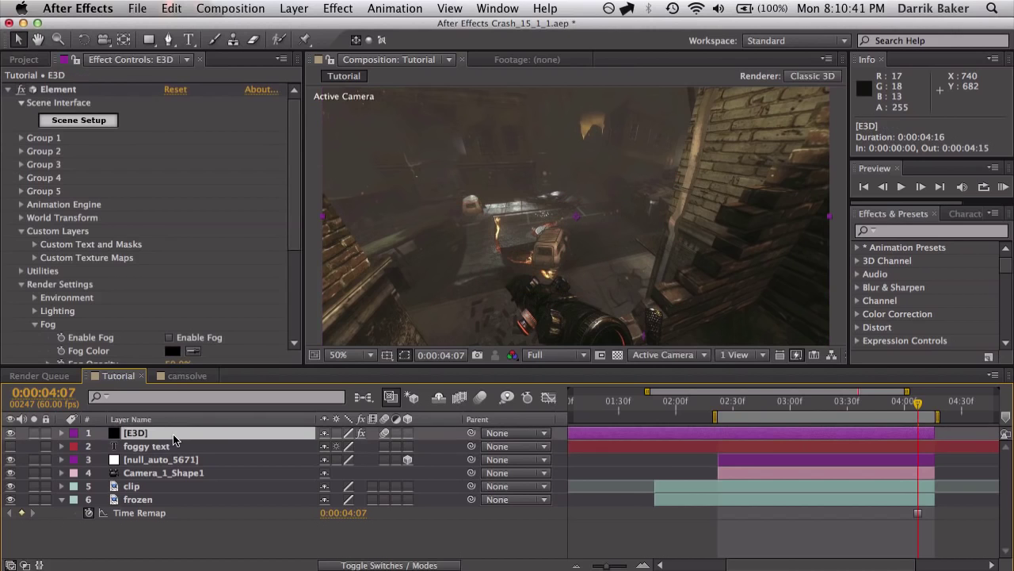
left_click(32, 245)
left_click(189, 237)
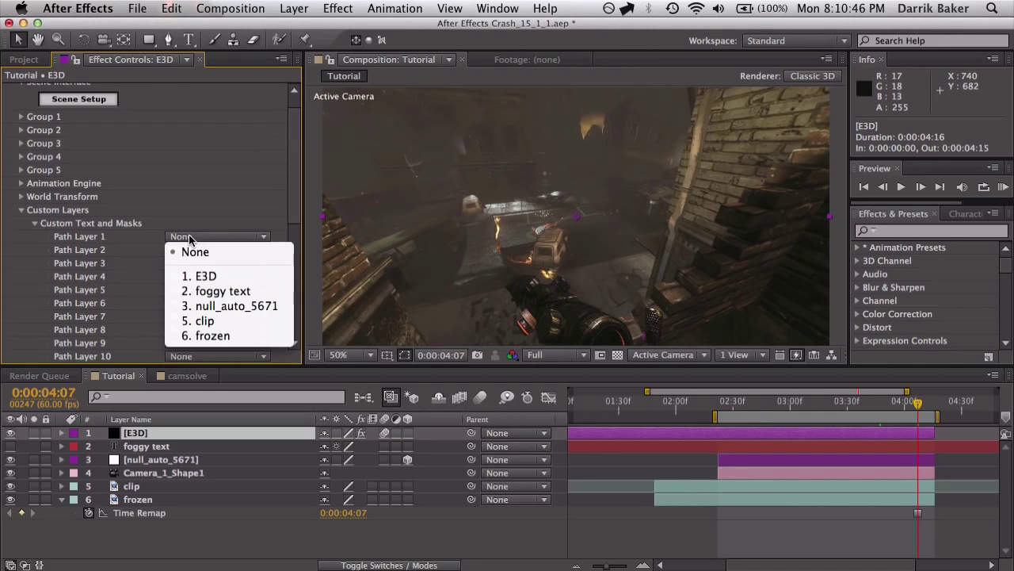
left_click(226, 291)
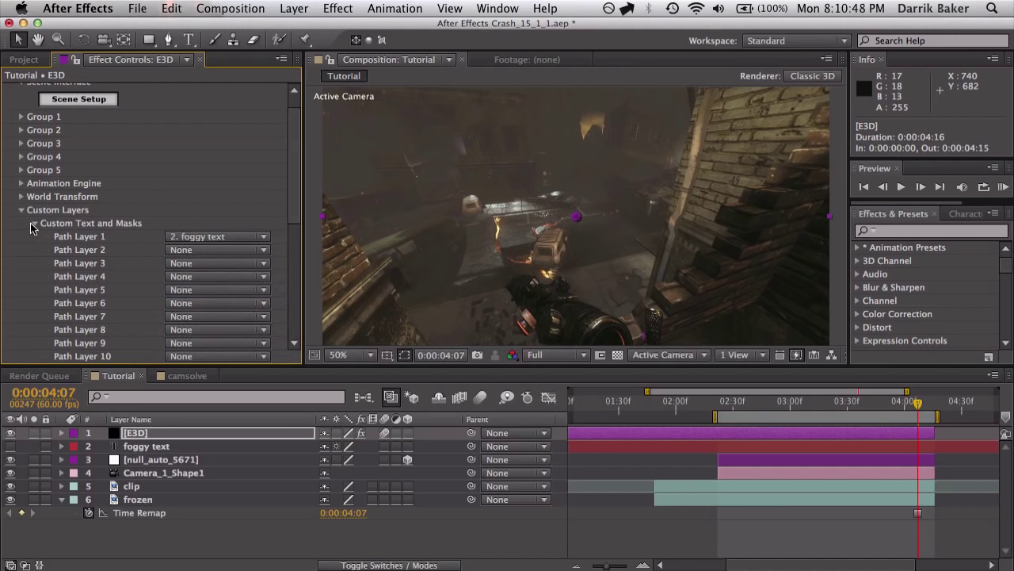
Set Element's Custom Texture Maps Layer 1 to the frozen layer.
left_click(34, 223)
left_click(34, 237)
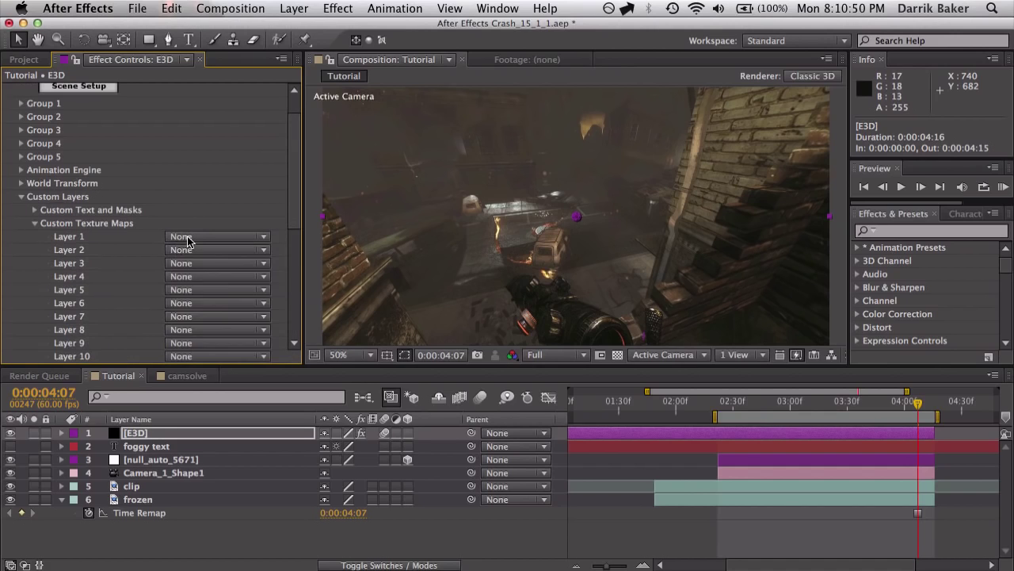
left_click(191, 238)
left_click(234, 336)
left_click(20, 198)
left_click(79, 124)
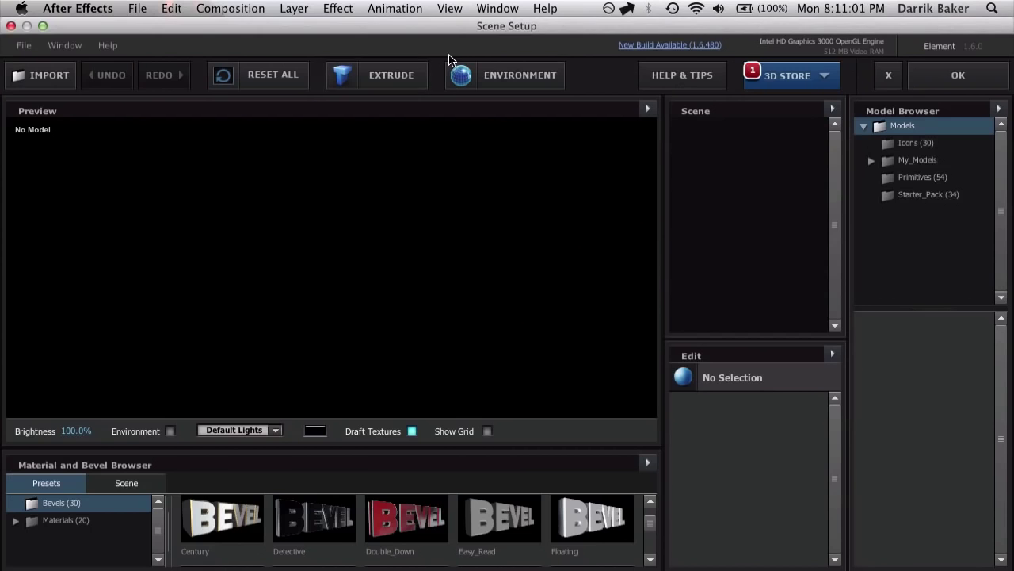
Extrude FOGGY TEXT and give it the Detective bevel preset.
left_click(383, 74)
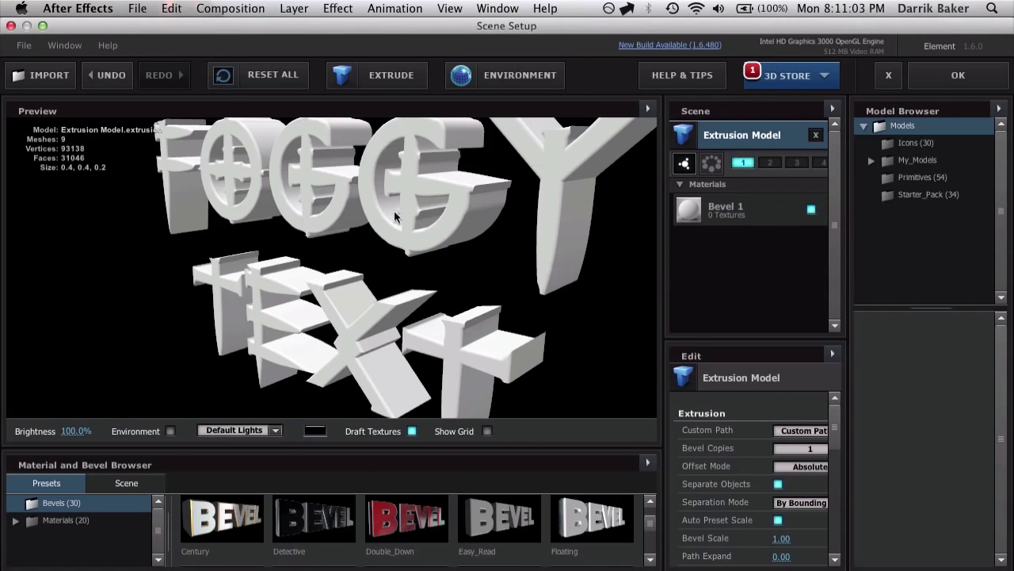
left_click_drag(408, 208, 502, 184)
scroll(423, 215, "down", 3)
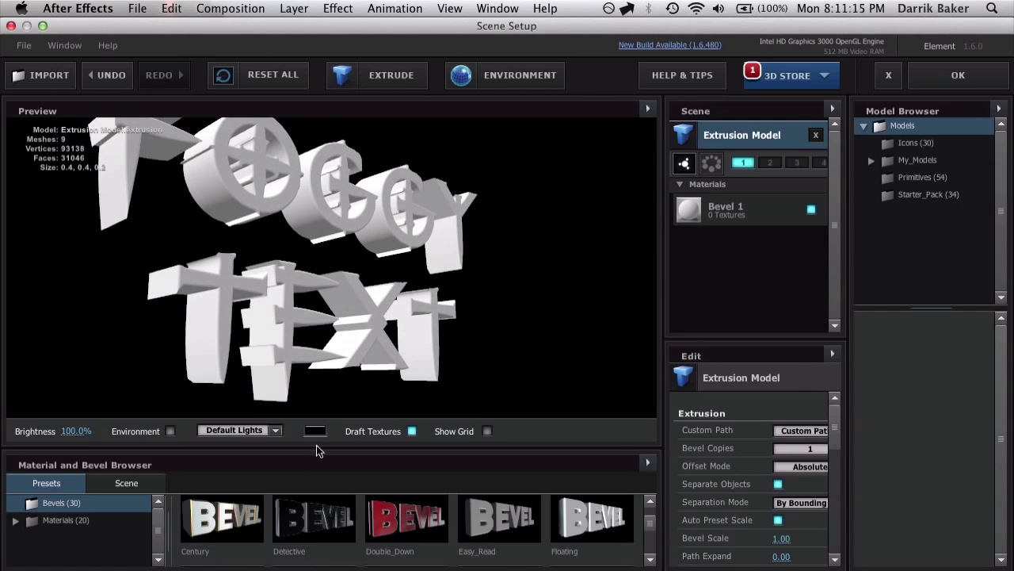
left_click(315, 516)
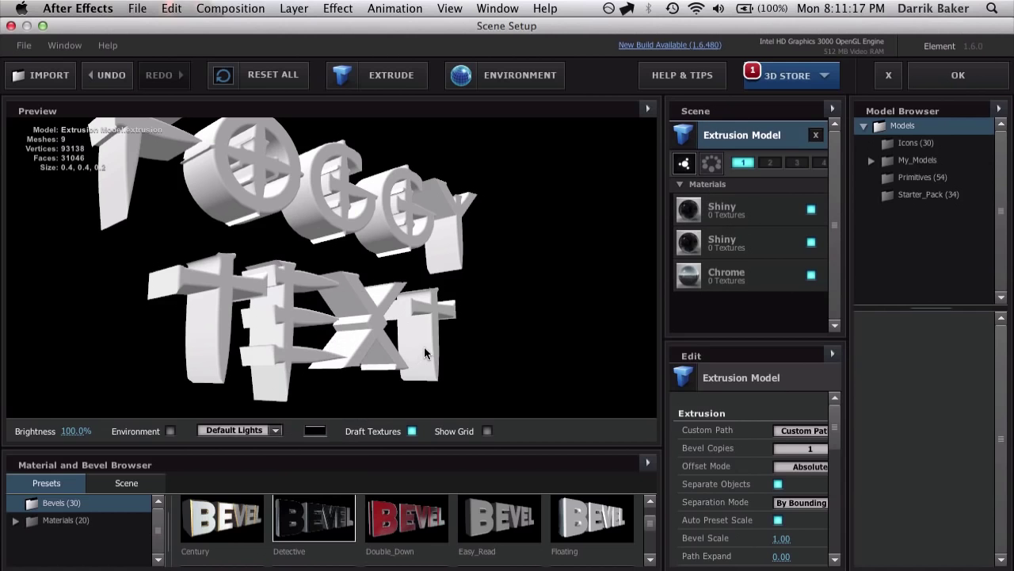
left_click_drag(486, 346, 389, 336)
left_click_drag(424, 248, 418, 303)
Use Custom Layer 1, the e3dfogclip.mov game footage, as the environment reflection map.
left_click(518, 85)
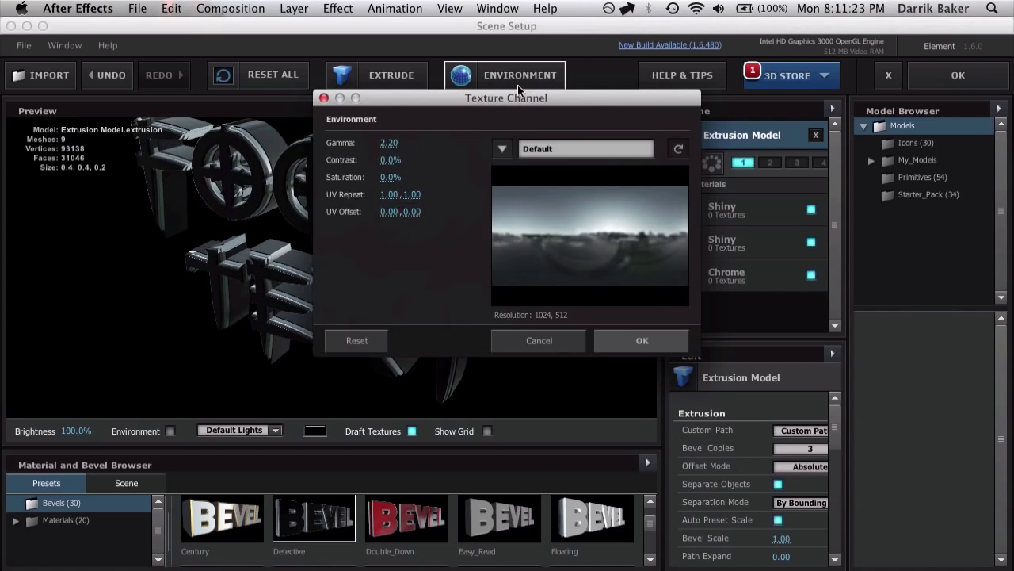
left_click(507, 144)
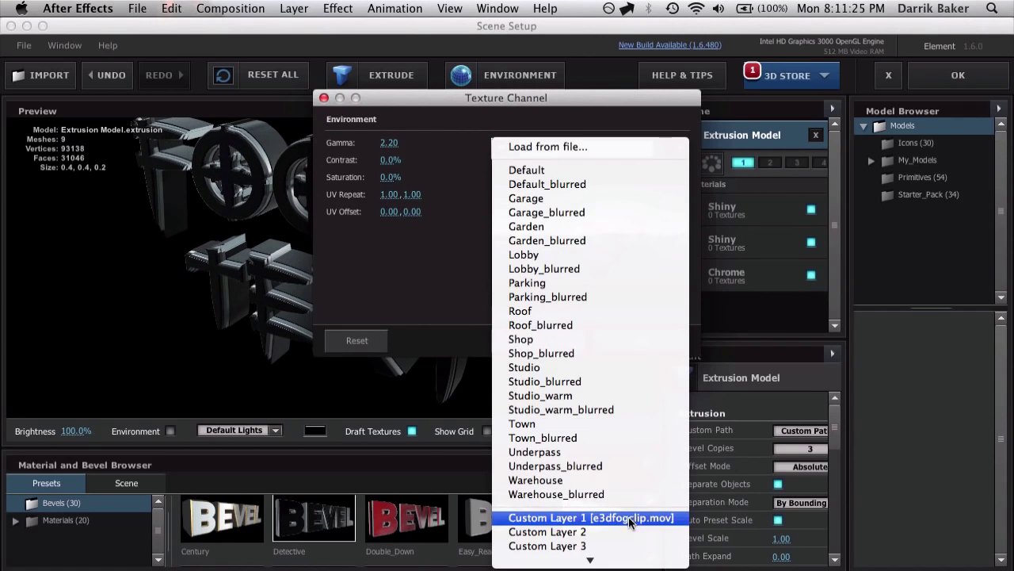
left_click(649, 517)
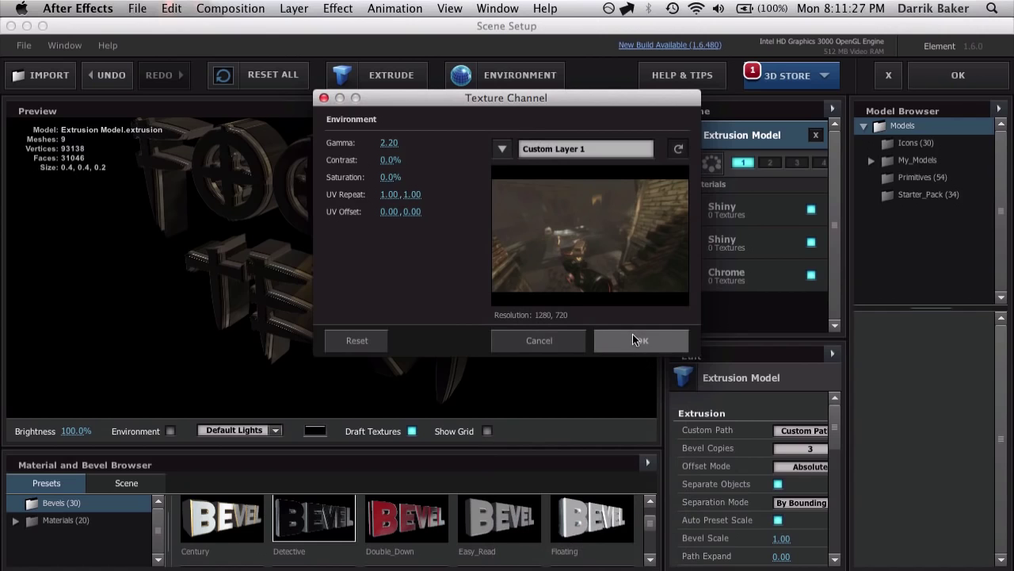
left_click(632, 334)
left_click_drag(439, 285, 472, 258)
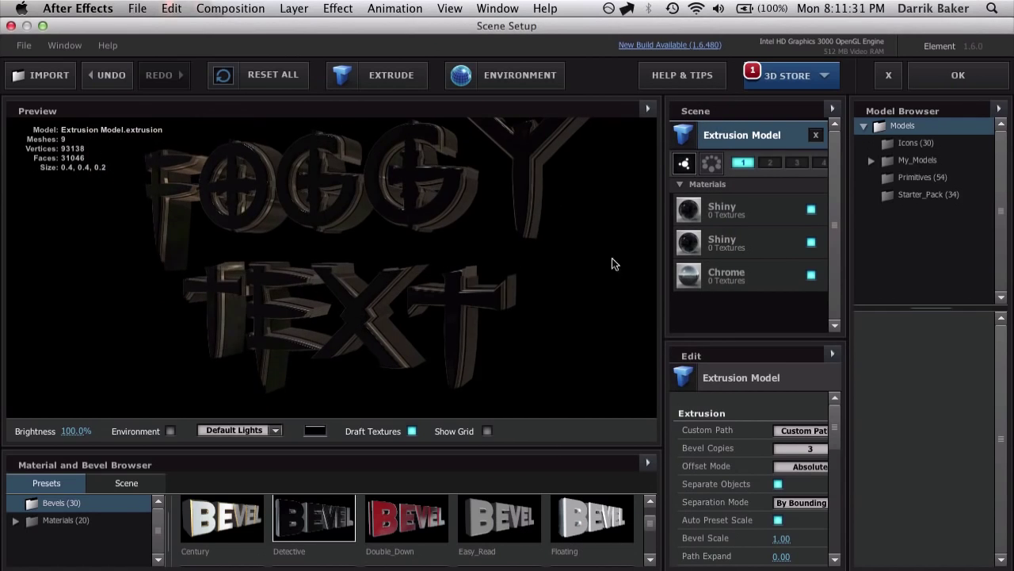
Apply the scene and move the Particle Replicator text to Position XY -61, -118, Z 190.
left_click(927, 80)
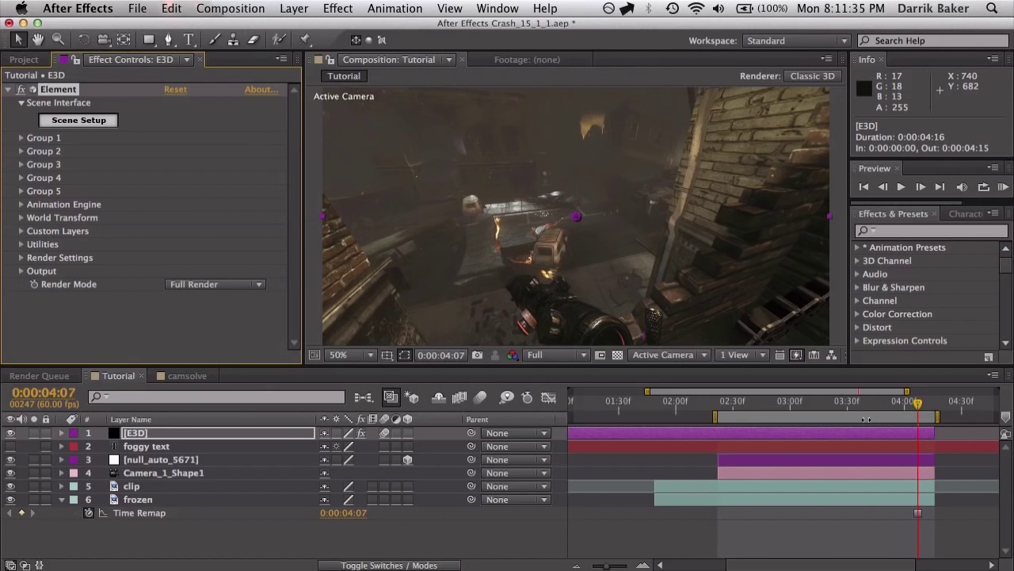
left_click_drag(917, 399, 857, 405)
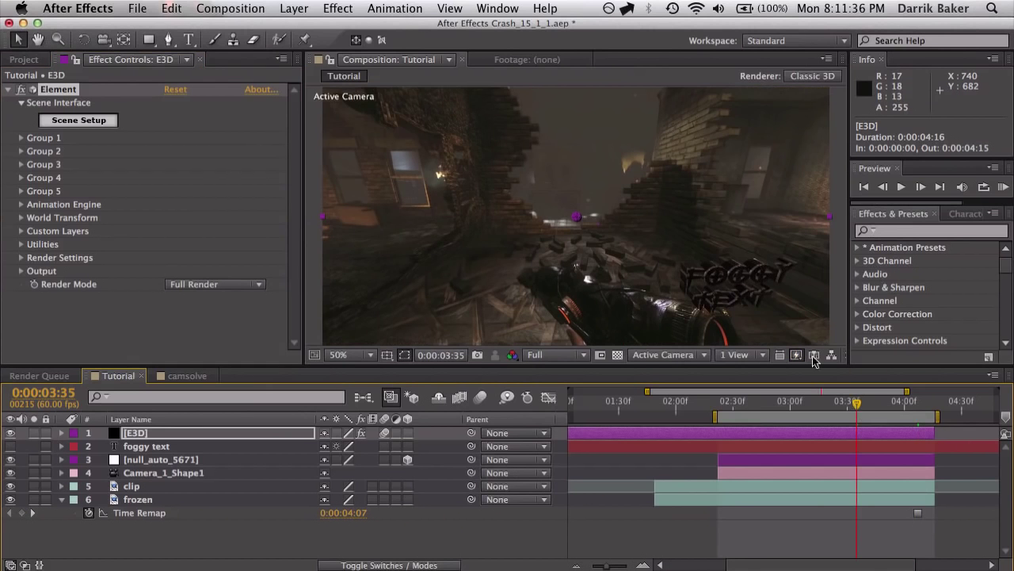
left_click(21, 138)
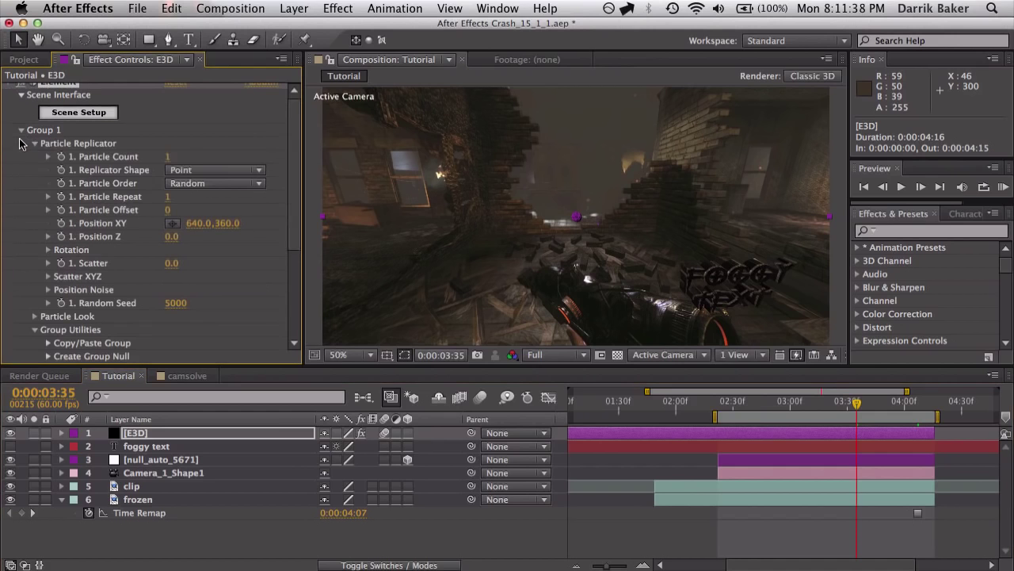
left_click(199, 223)
type("0")
key("Return")
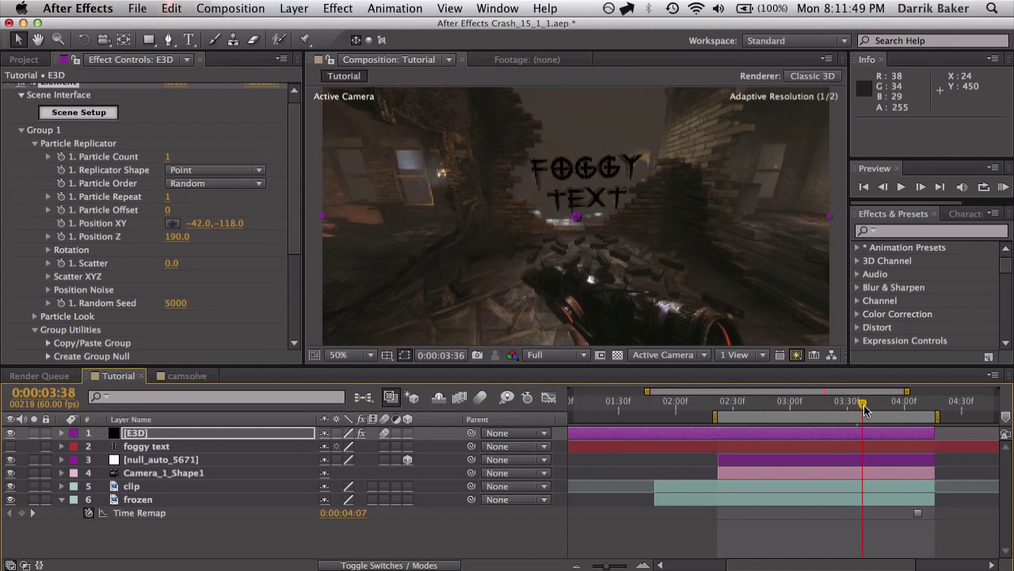
left_click_drag(860, 405, 896, 404)
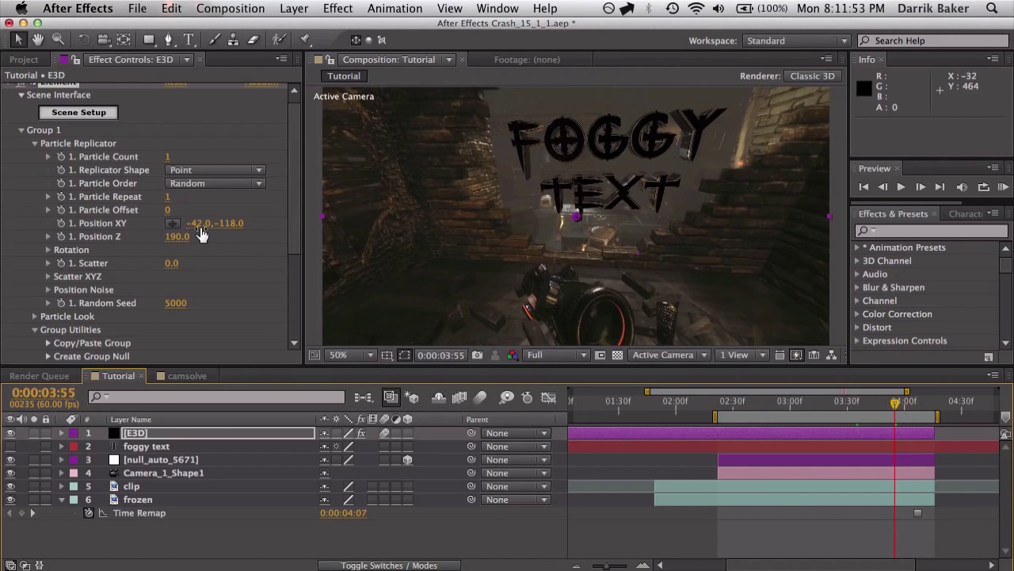
left_click_drag(198, 224, 183, 225)
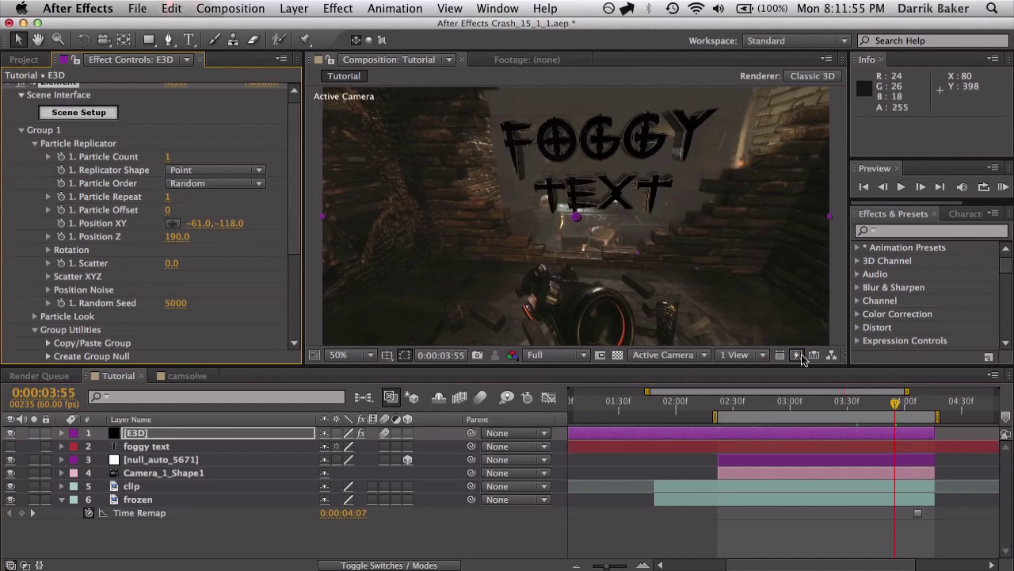
left_click(893, 404)
left_click_drag(883, 404, 771, 405)
key("grave")
key("period")
key("period")
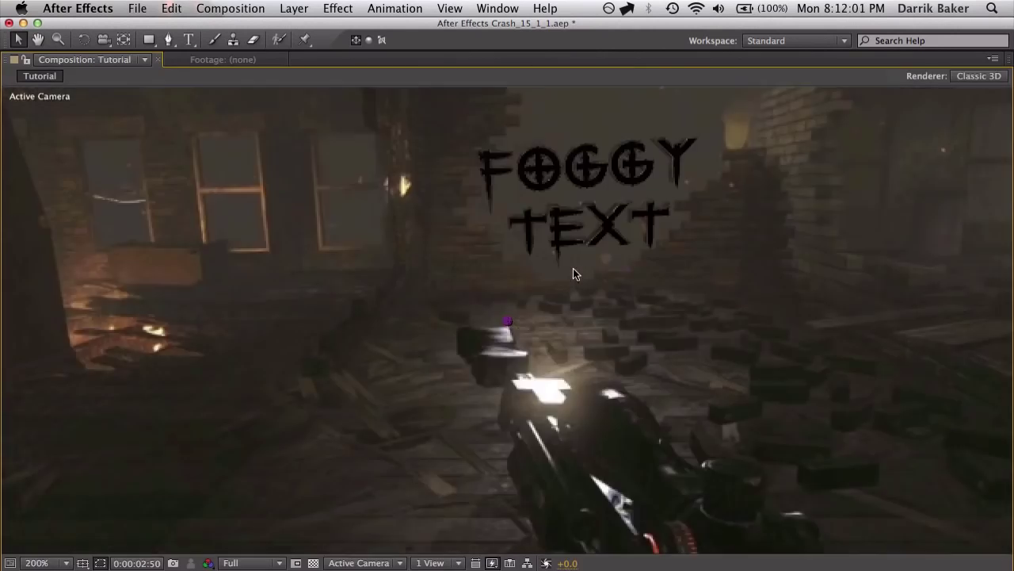
key("comma")
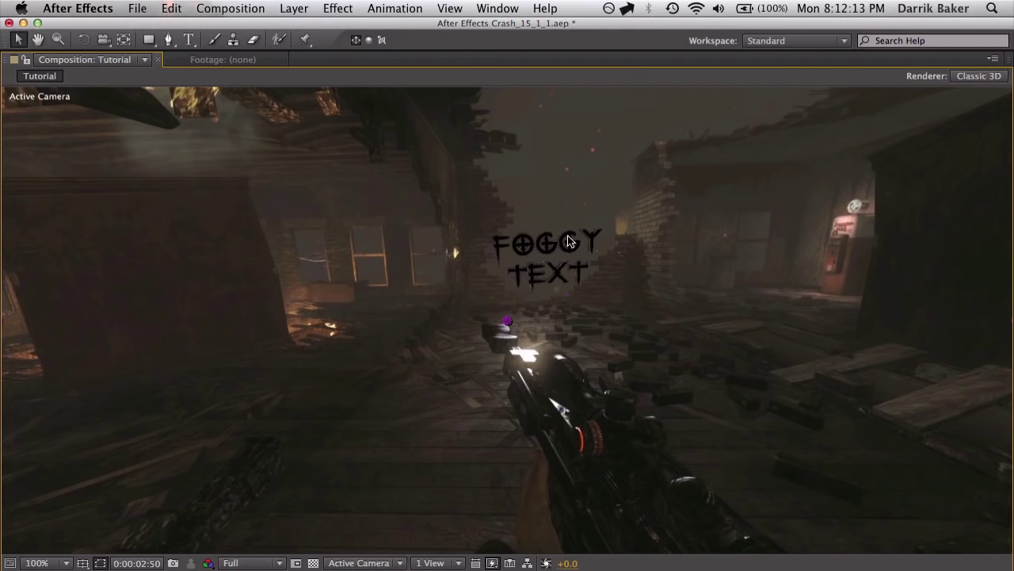
key("grave")
left_click_drag(836, 401, 862, 406)
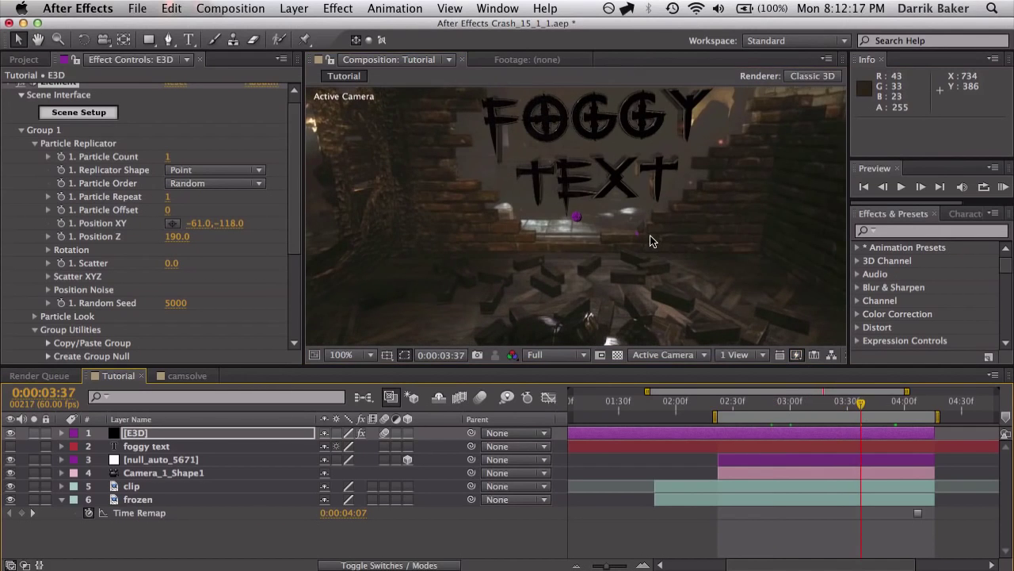
scroll(650, 241, "down", 2)
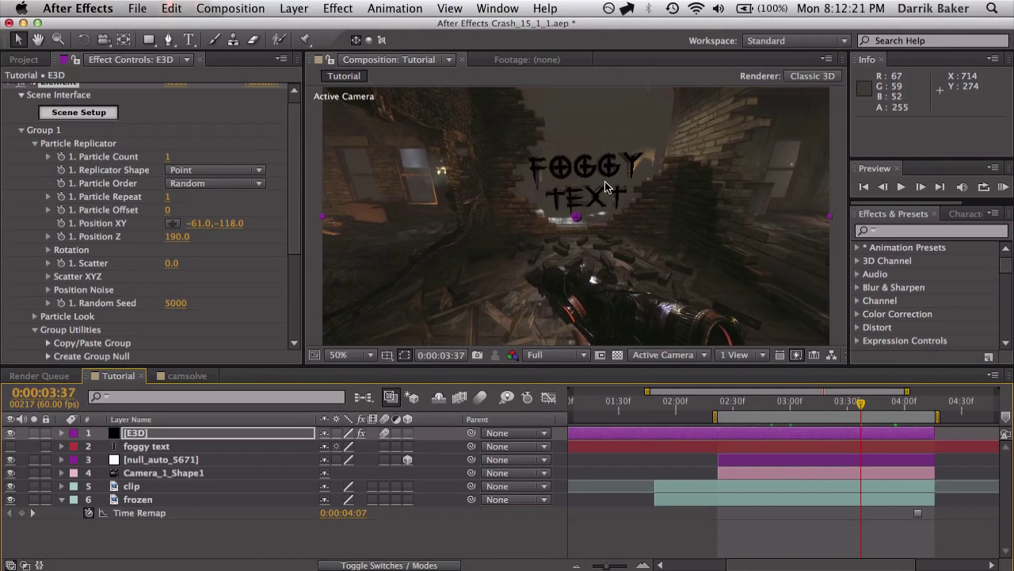
Check Enable Fog and sample a dark grey from the footage as the Fog Color.
left_click(21, 131)
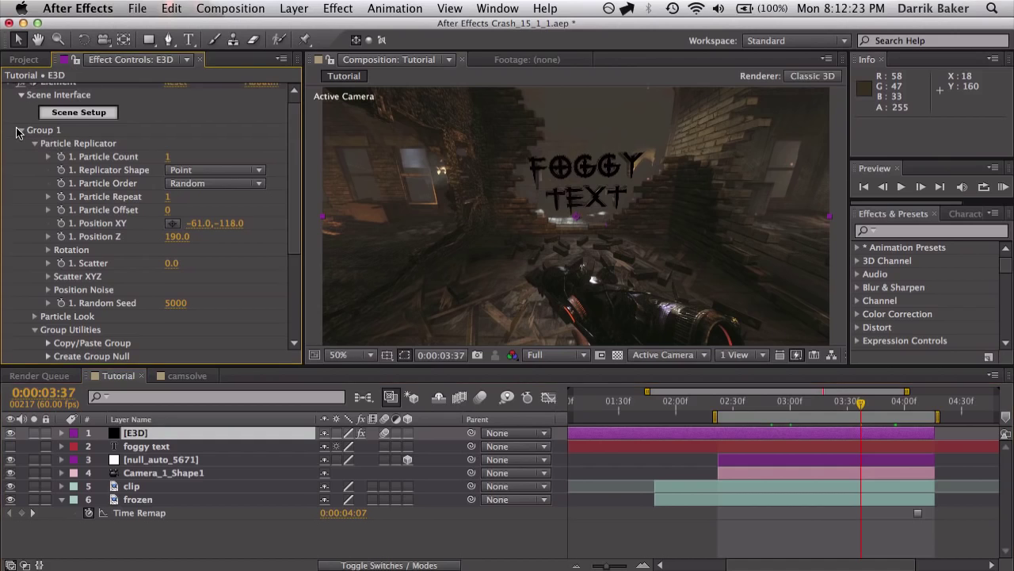
left_click(21, 258)
scroll(123, 242, "down", 3)
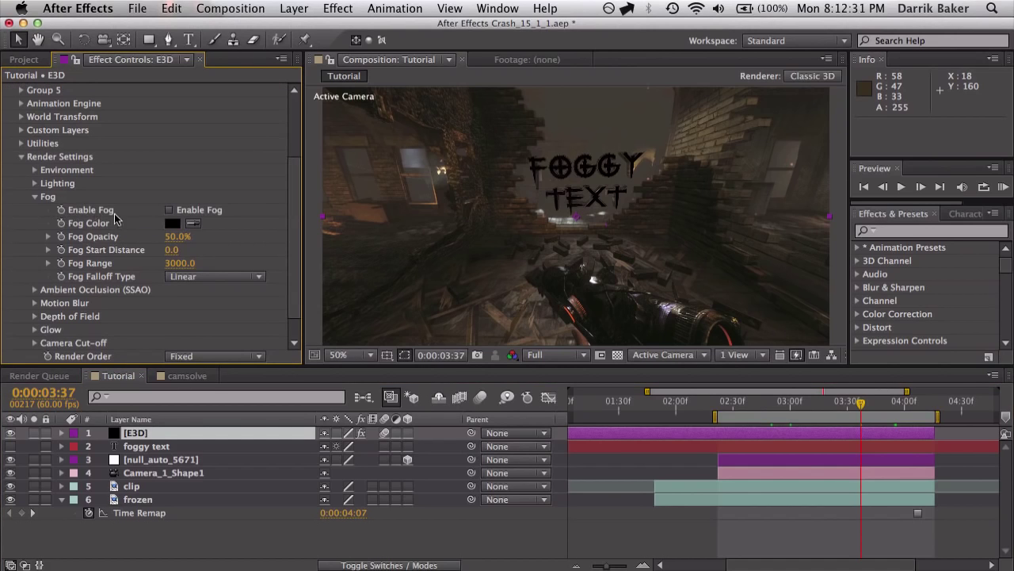
left_click(169, 210)
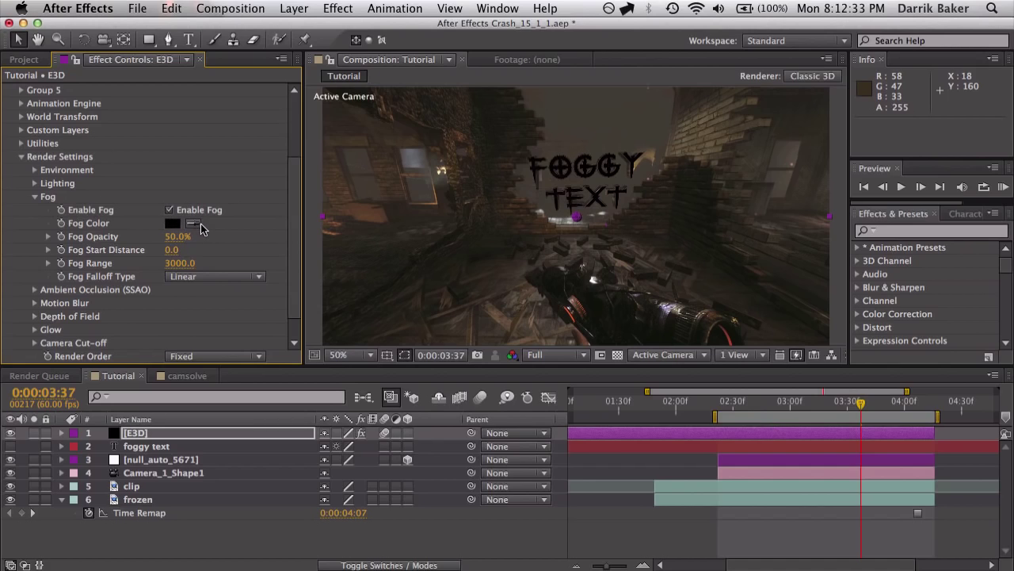
left_click(194, 224)
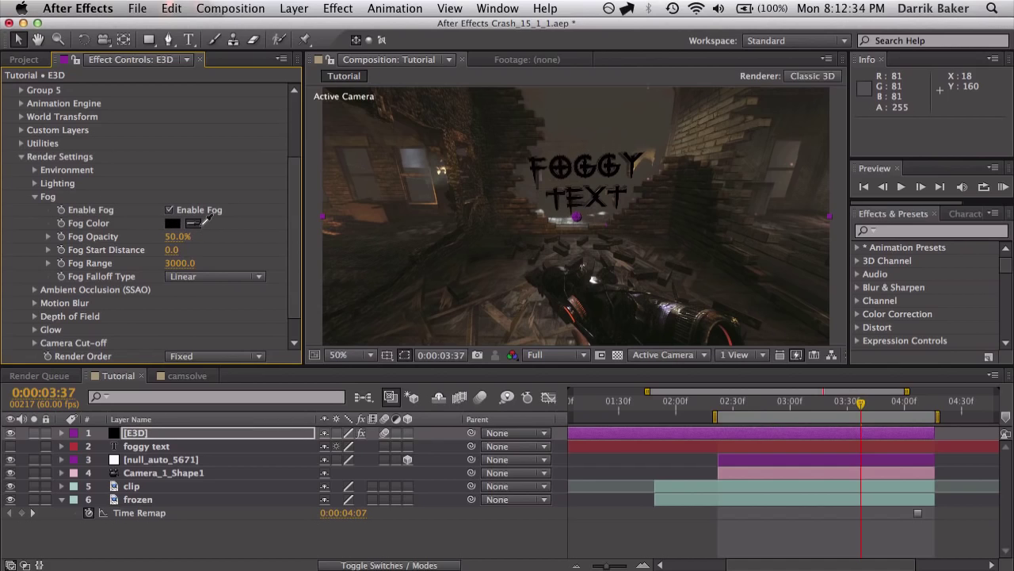
left_click(612, 98)
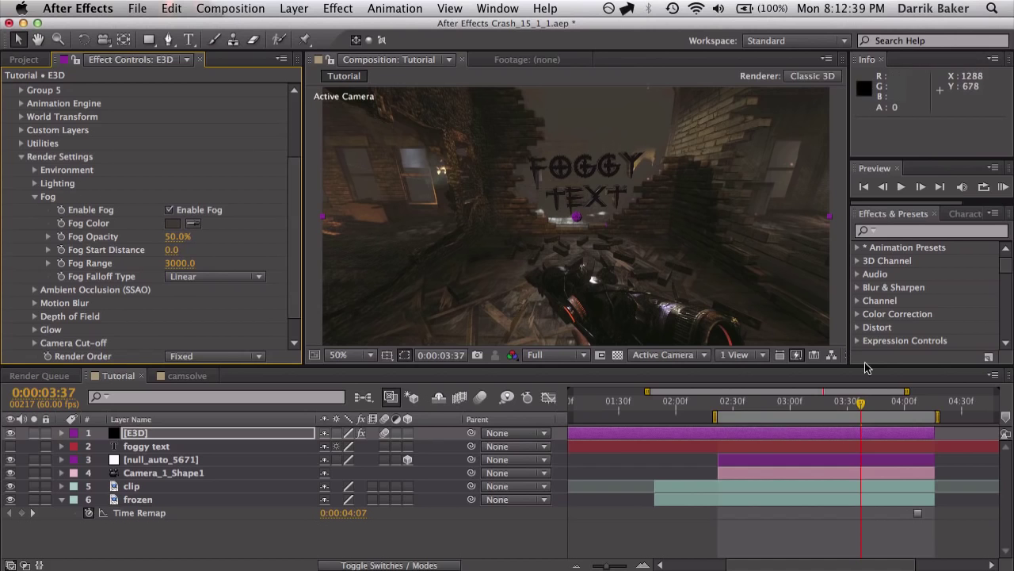
key("grave")
key("slash")
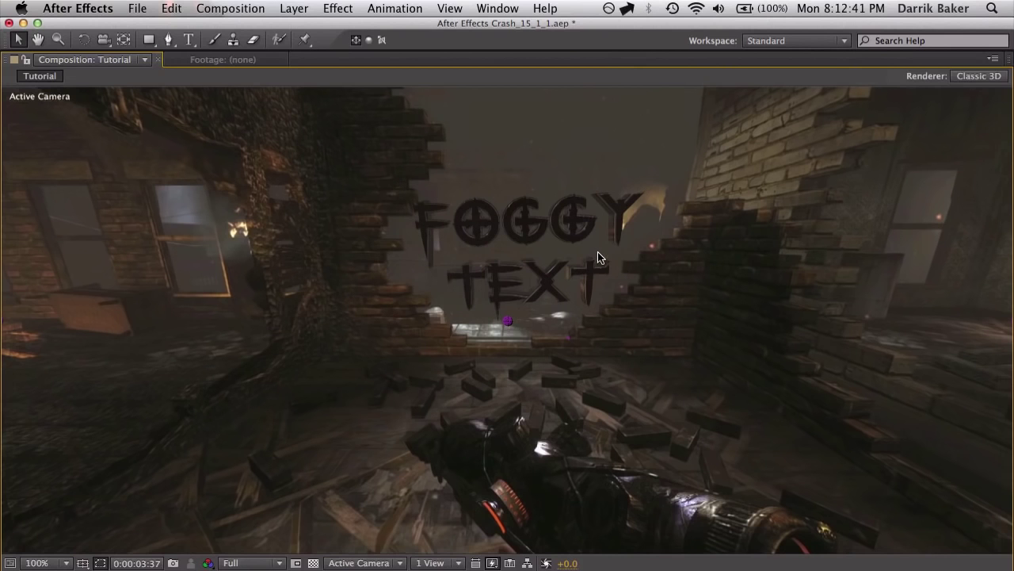
key("grave")
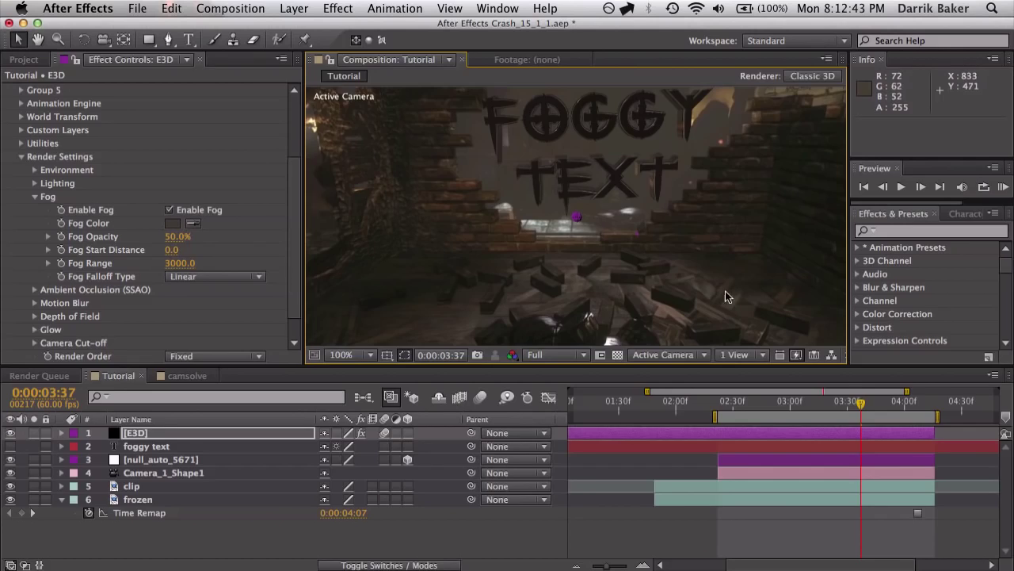
key("comma")
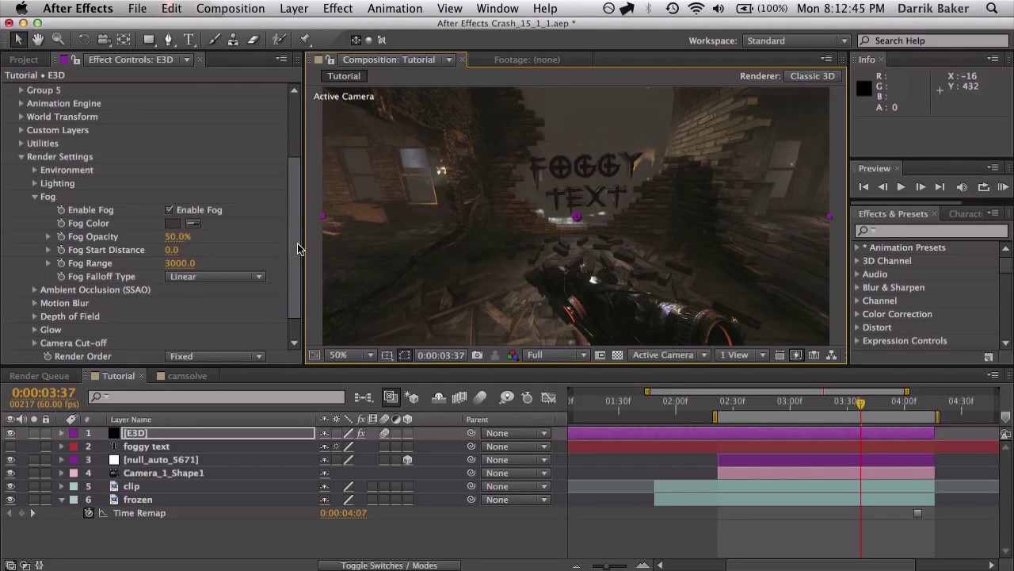
Set Fog Range to 0, then on a close-up frame raise Fog Start Distance to 310.
left_click(179, 264)
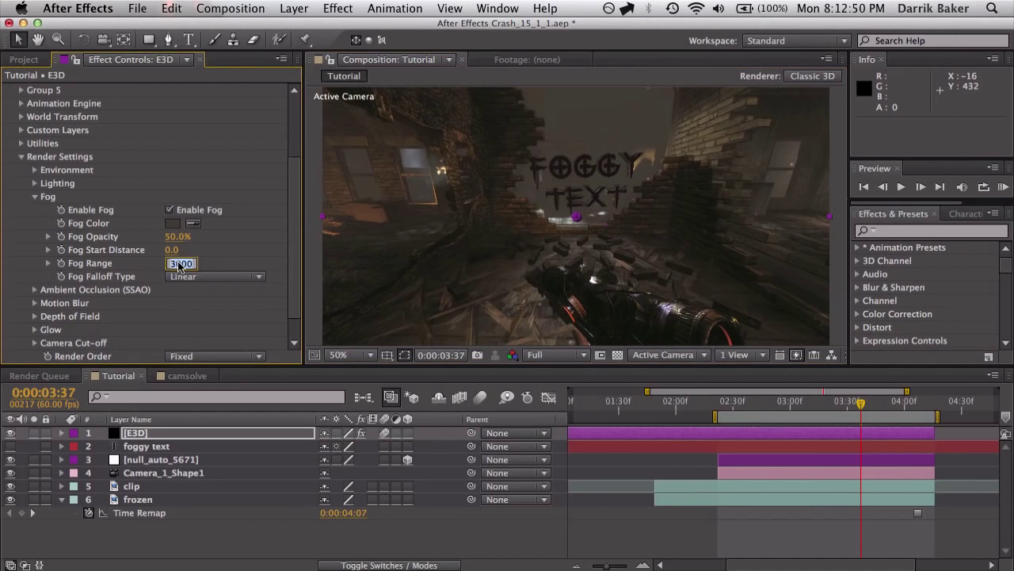
type("0")
key("Return")
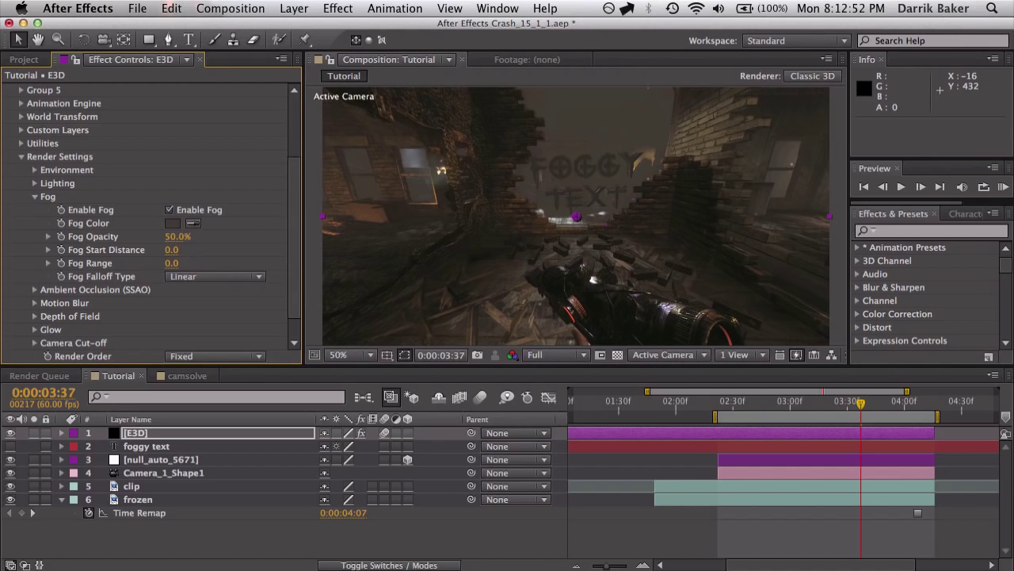
left_click_drag(856, 405, 878, 404)
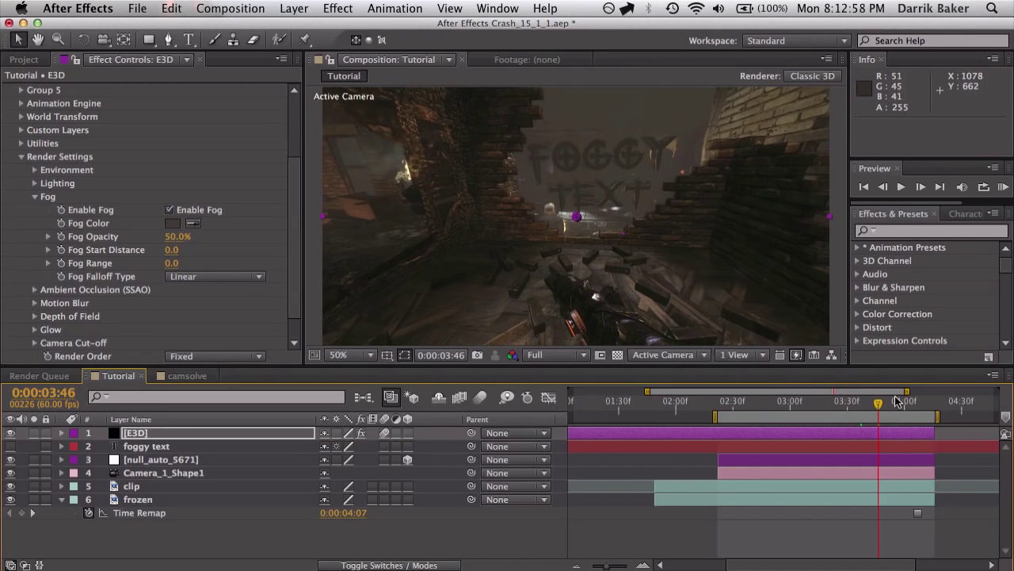
left_click_drag(905, 402, 912, 402)
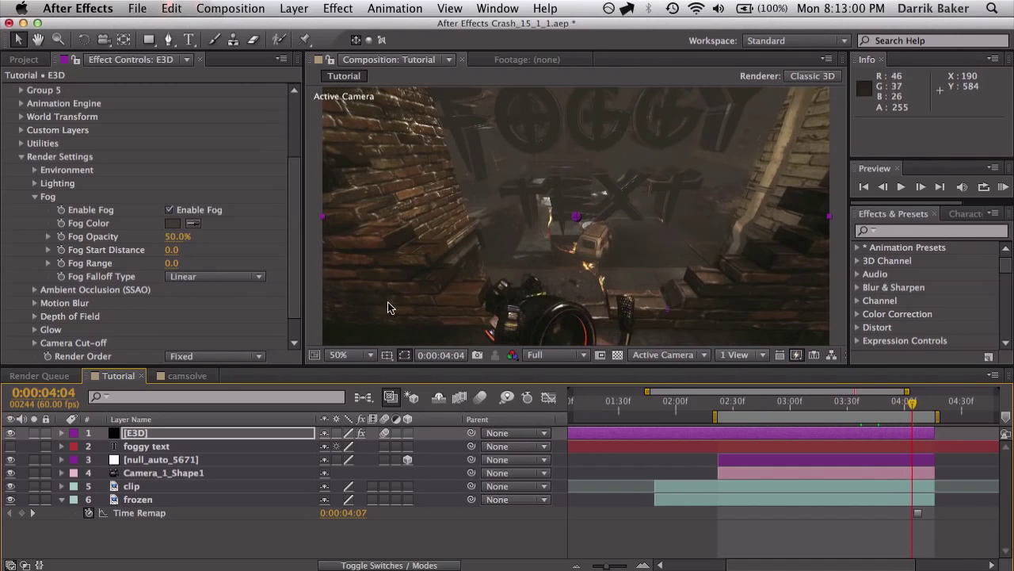
left_click_drag(173, 255, 204, 251)
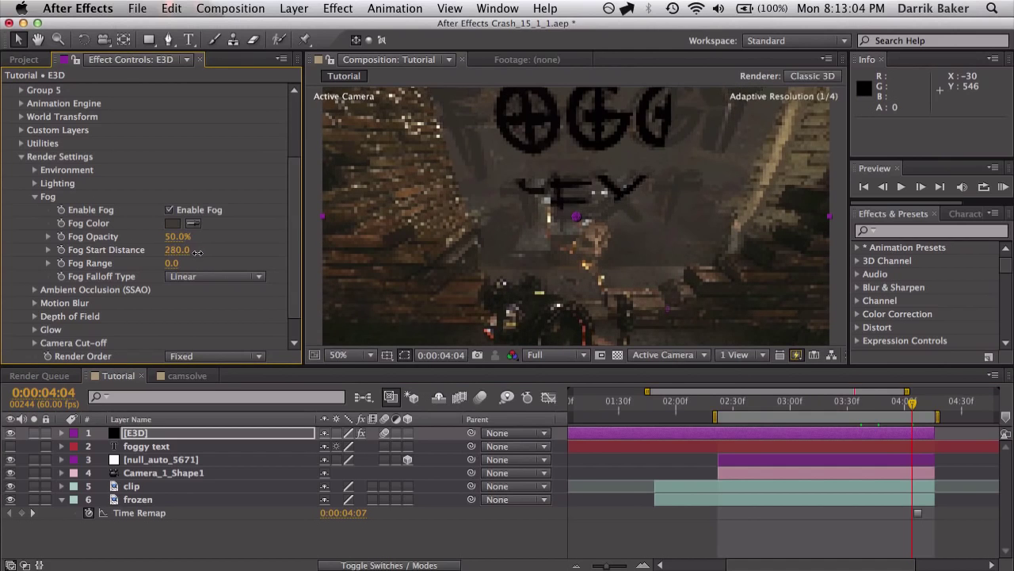
left_click_drag(197, 252, 203, 252)
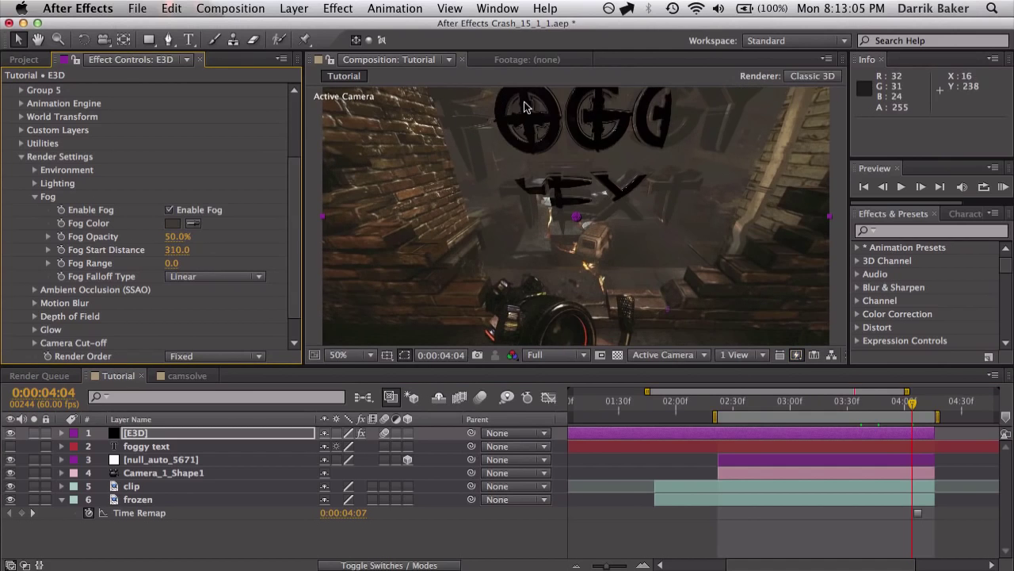
left_click(588, 138)
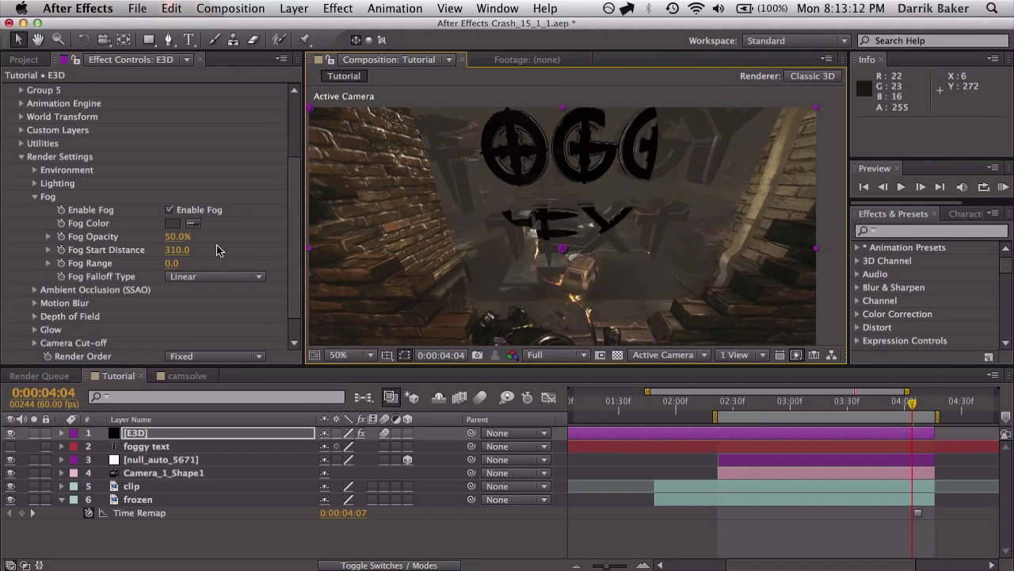
Change Fog Range to 500 and push Fog Start Distance out to 690, reviewing several frames.
left_click(173, 262)
left_click_drag(172, 262, 187, 263)
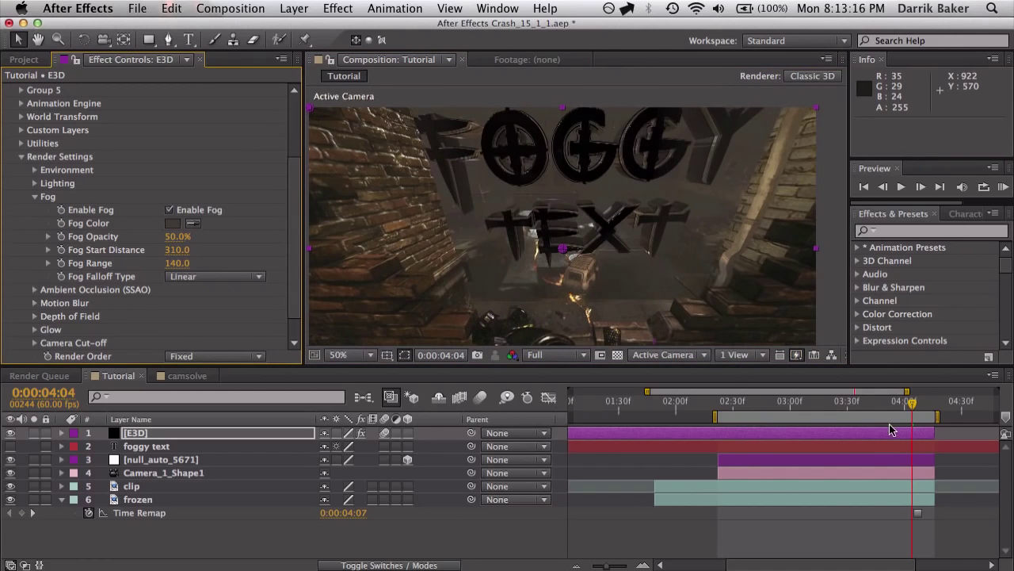
mouse_move(892, 403)
left_mouse_down()
mouse_move(875, 409)
mouse_move(911, 418)
mouse_move(901, 405)
left_mouse_up()
left_click(170, 268)
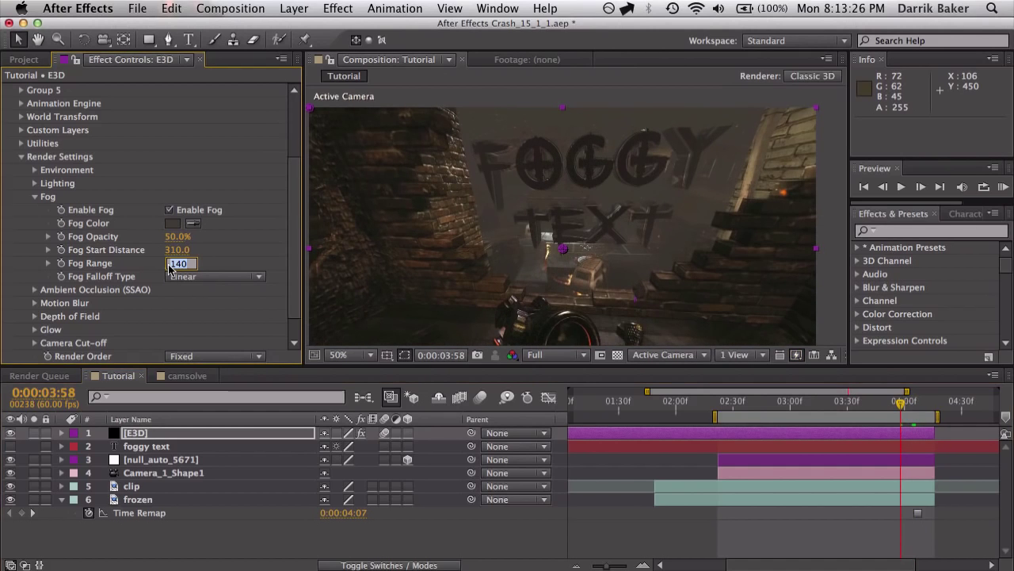
type("500")
key("Return")
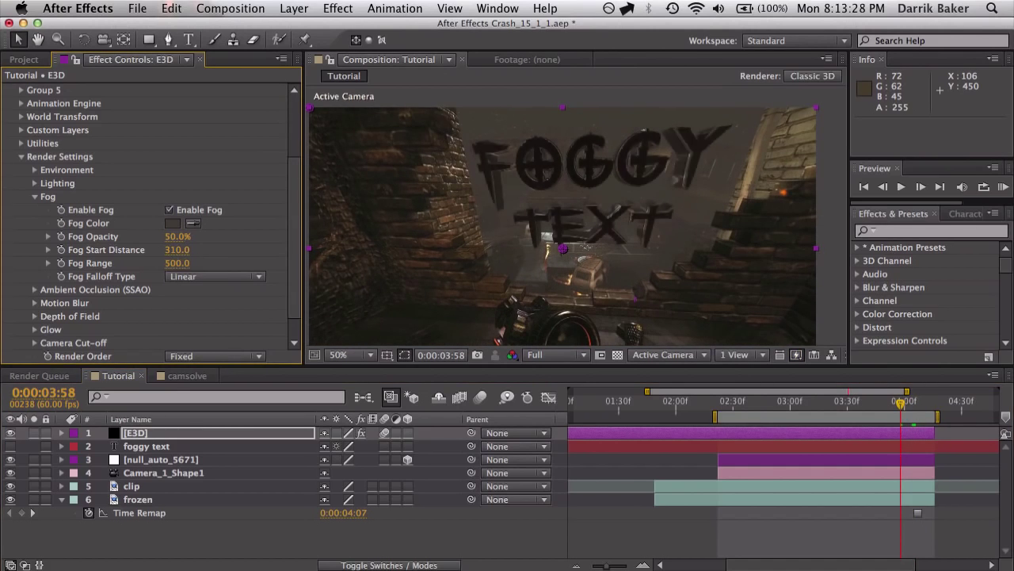
left_click_drag(903, 405, 871, 407)
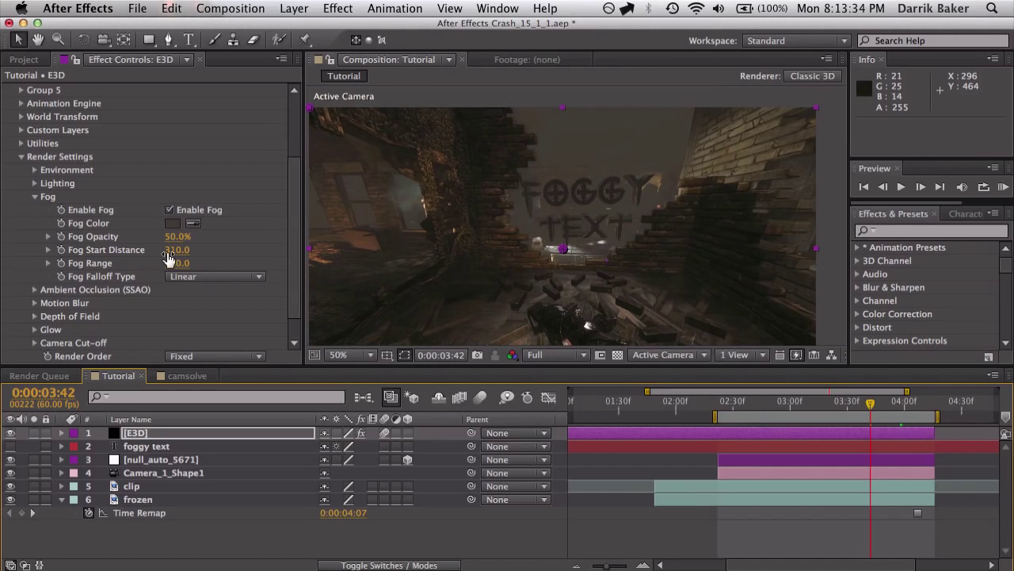
left_click_drag(177, 249, 222, 261)
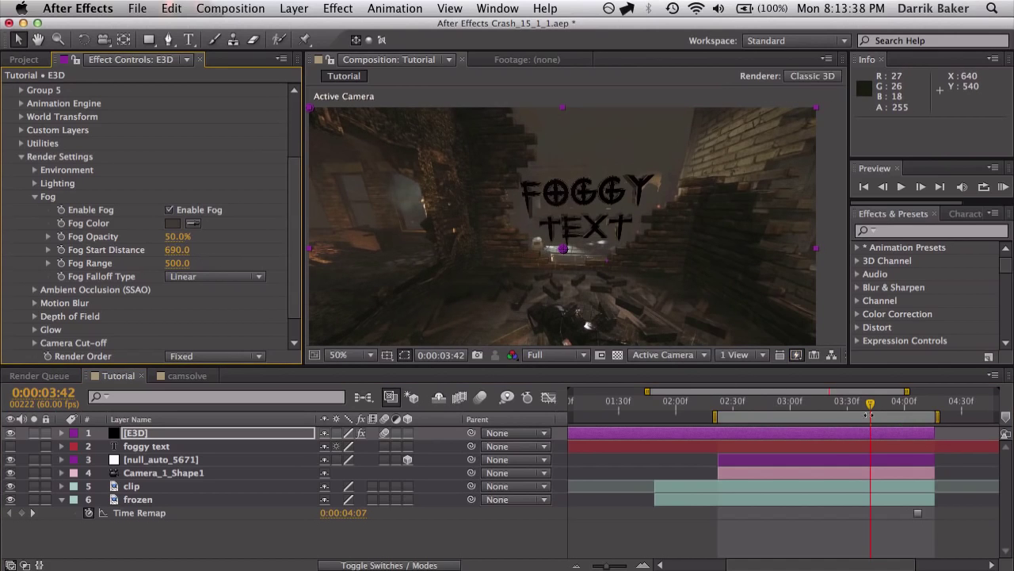
left_click_drag(870, 411, 815, 413)
key("grave")
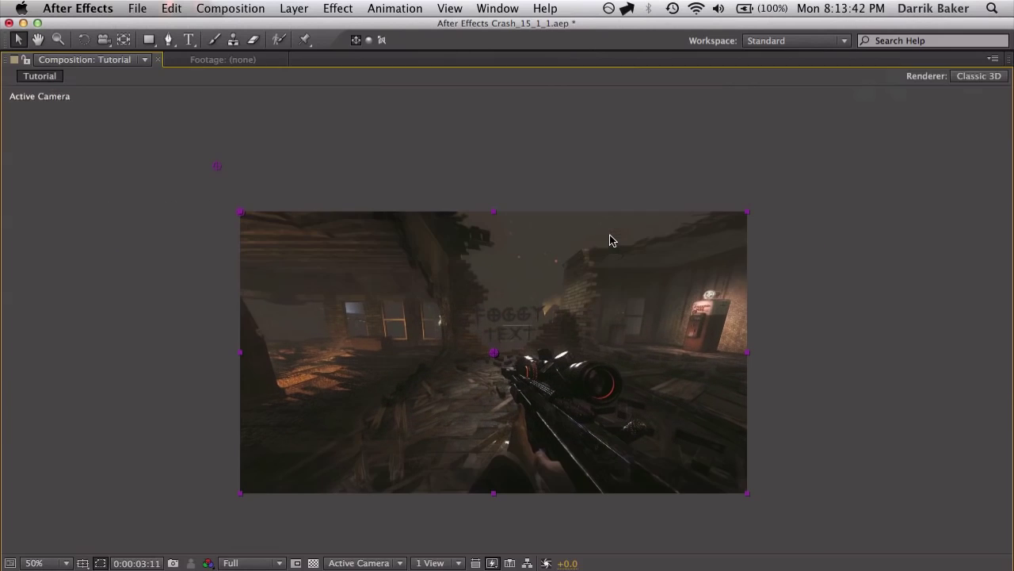
scroll(551, 307, "up", 4)
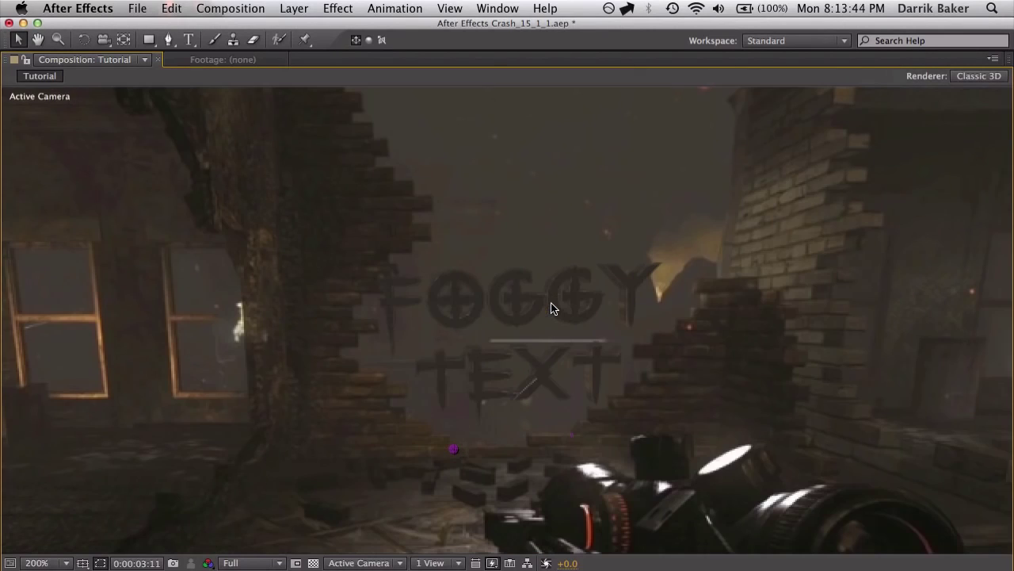
scroll(552, 308, "down", 2)
key("grave")
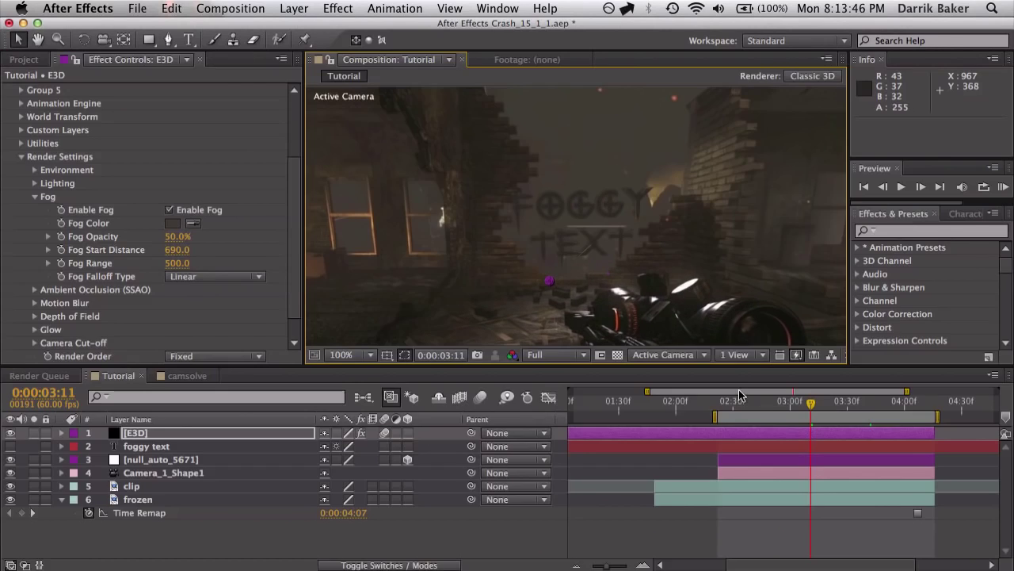
left_click_drag(812, 409, 871, 409)
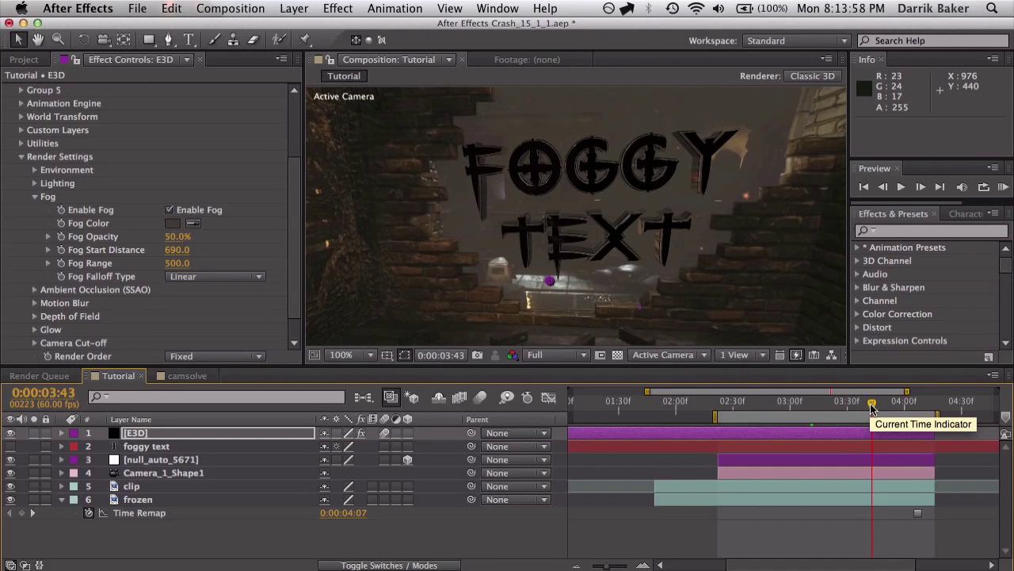
left_click_drag(872, 407, 899, 407)
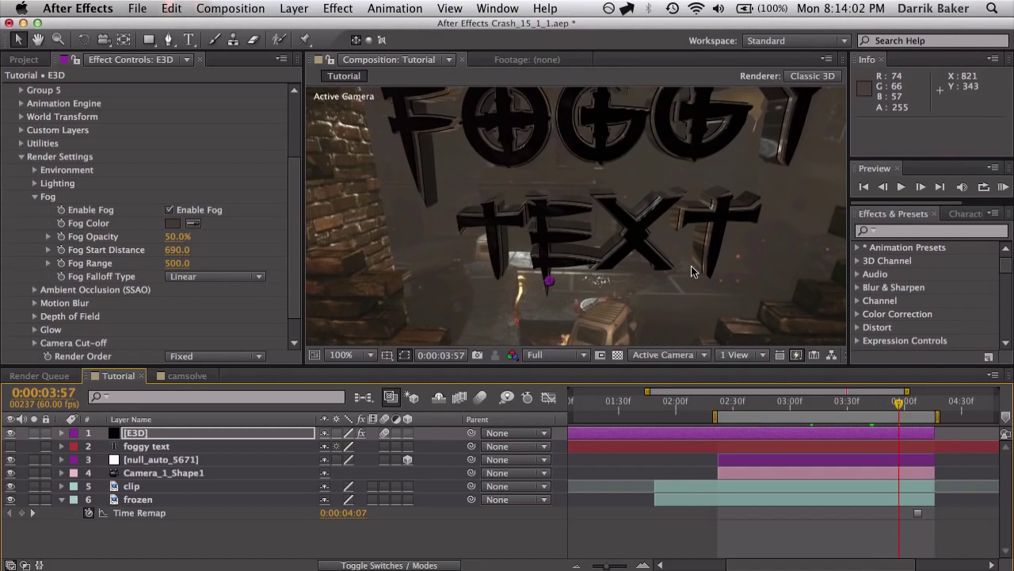
key("space")
left_click_drag(654, 206, 650, 256)
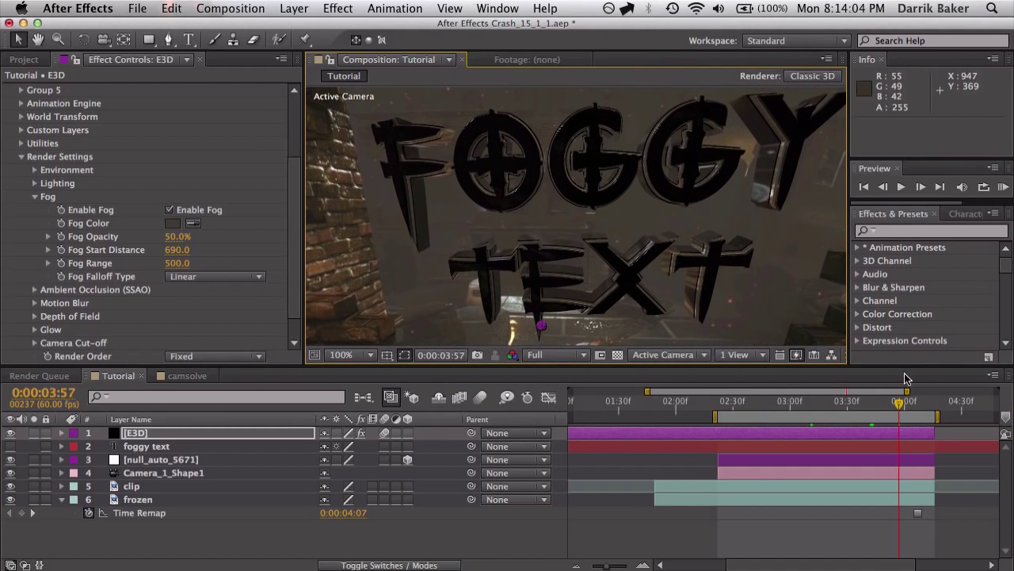
left_click_drag(900, 407, 916, 407)
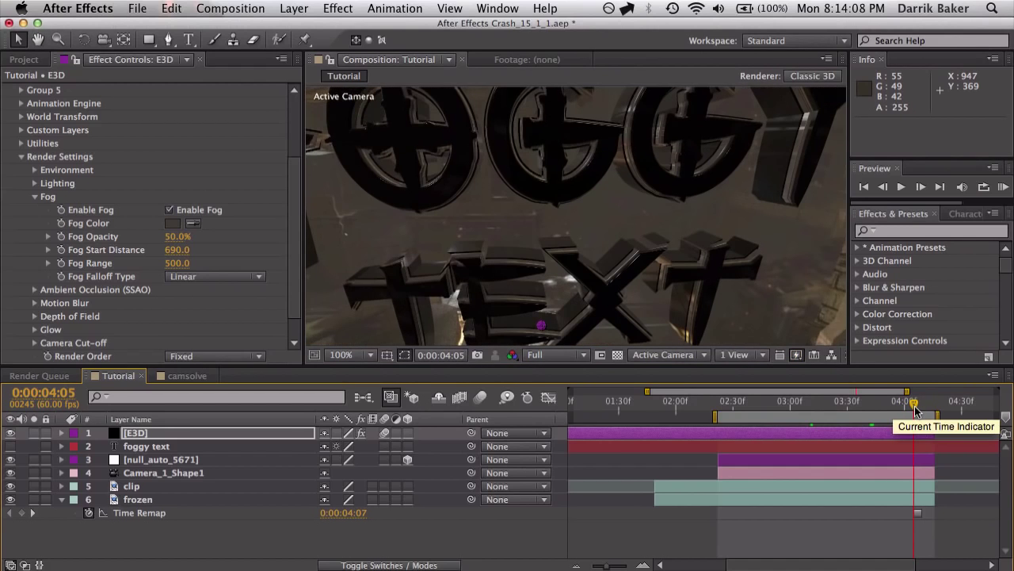
scroll(587, 155, "up", 4)
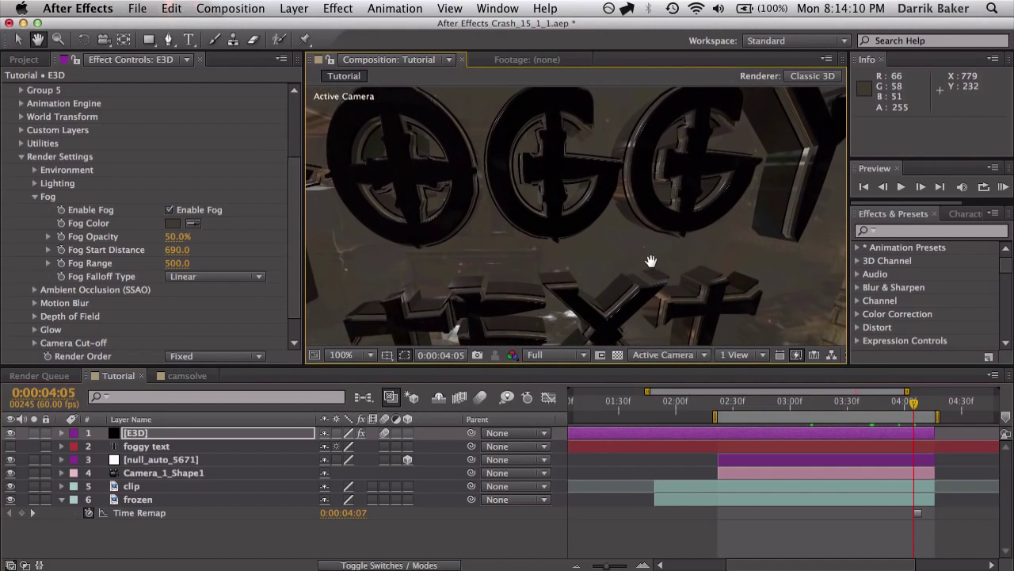
left_click_drag(587, 156, 620, 226)
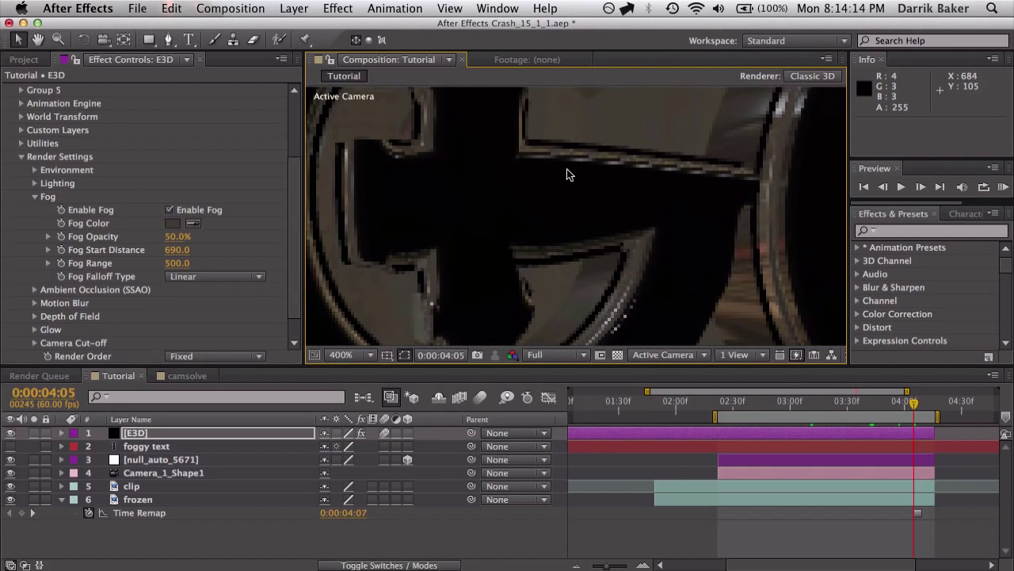
scroll(645, 233, "down", 2)
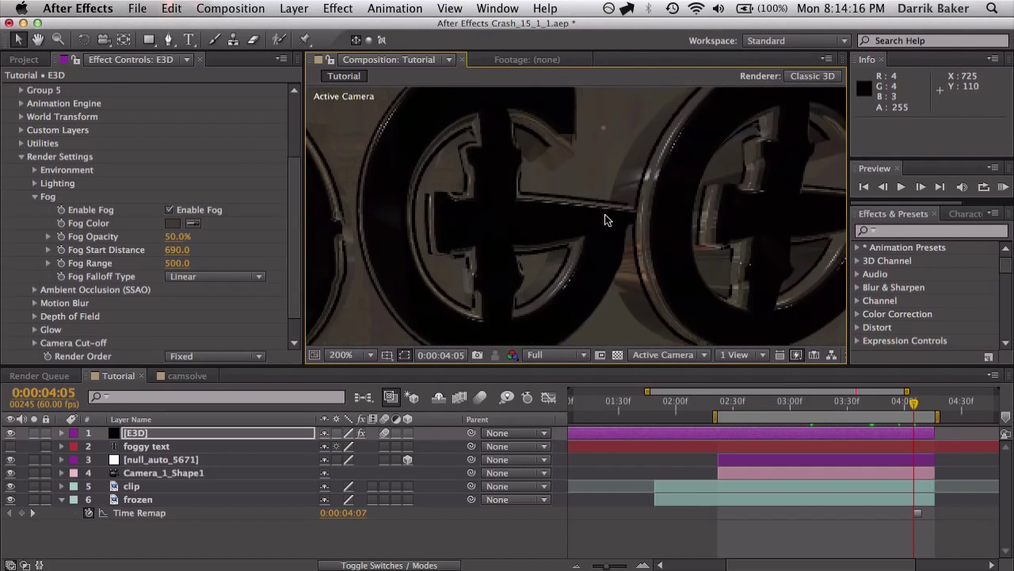
mouse_move(607, 217)
left_mouse_down()
mouse_move(606, 230)
mouse_move(600, 210)
left_mouse_up()
key("grave")
scroll(599, 238, "up", 2)
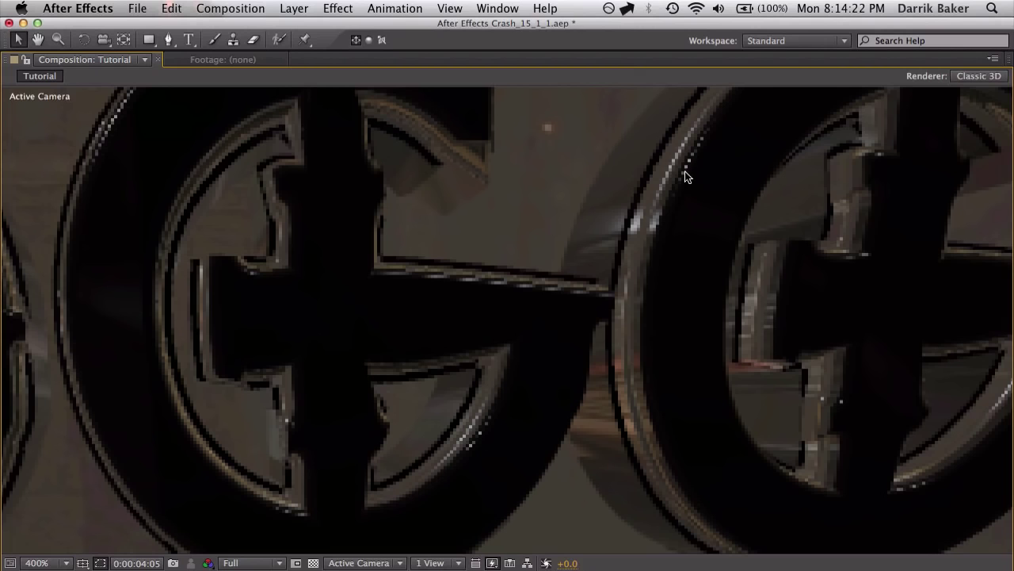
key("grave")
left_click_drag(641, 222, 595, 272)
Set Output > Sampling & Aliasing Supersampling to 2 and inspect the smoothed letter edges.
scroll(95, 191, "down", 2)
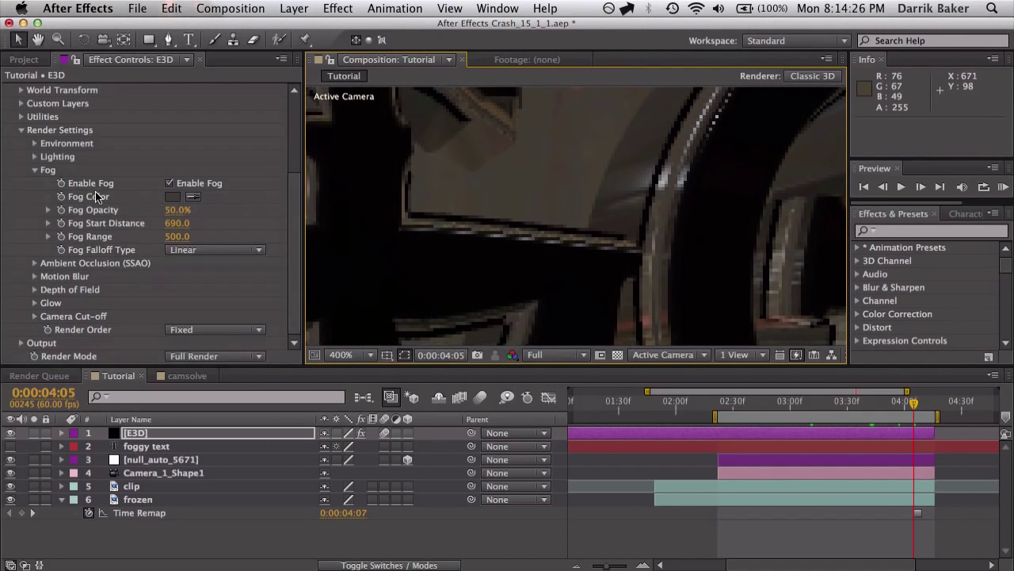
left_click(21, 342)
scroll(40, 331, "down", 10)
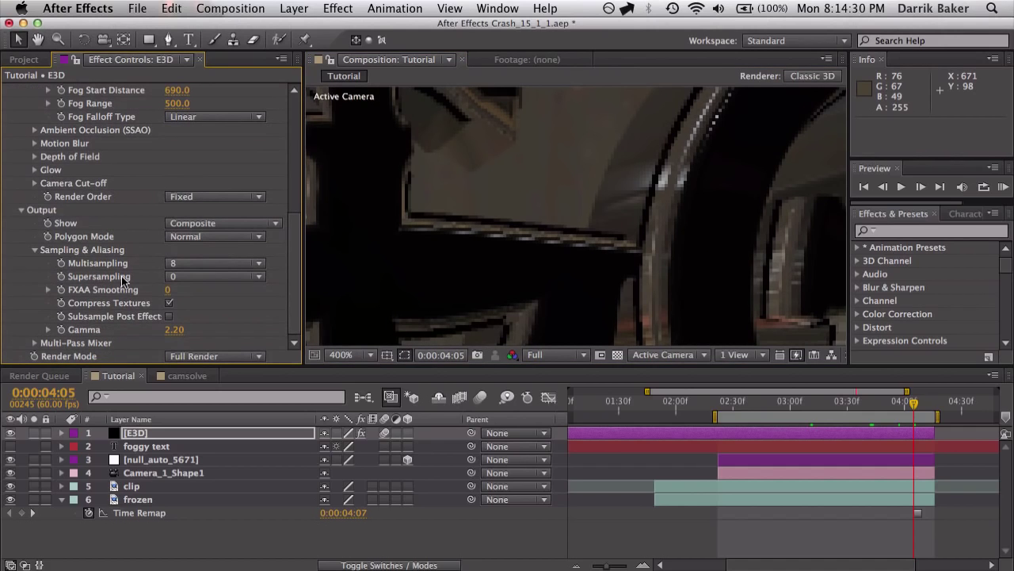
left_click(176, 278)
left_click(189, 309)
key("grave")
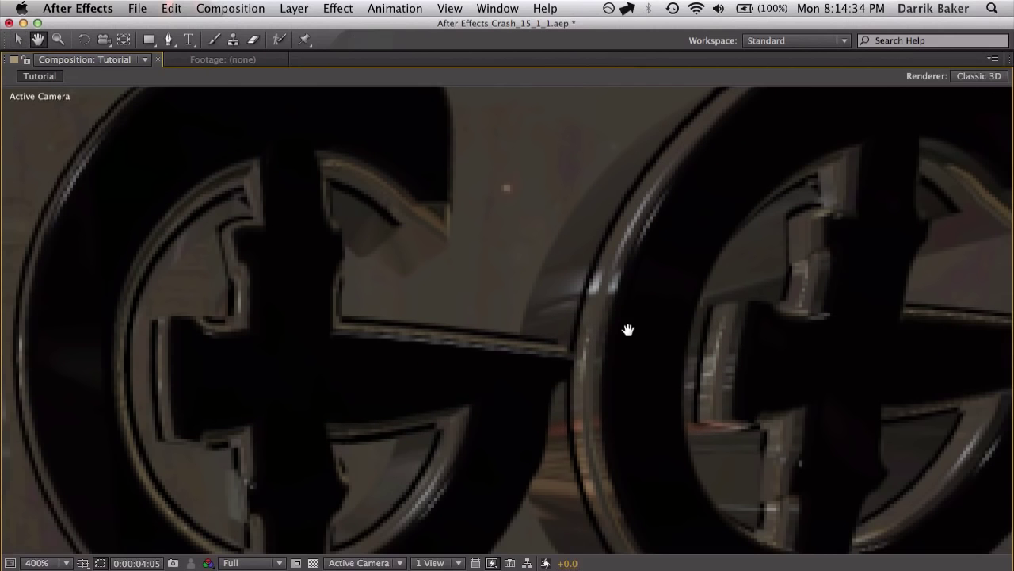
left_click_drag(626, 333, 685, 250)
scroll(665, 269, "down", 2)
scroll(665, 269, "down", 1)
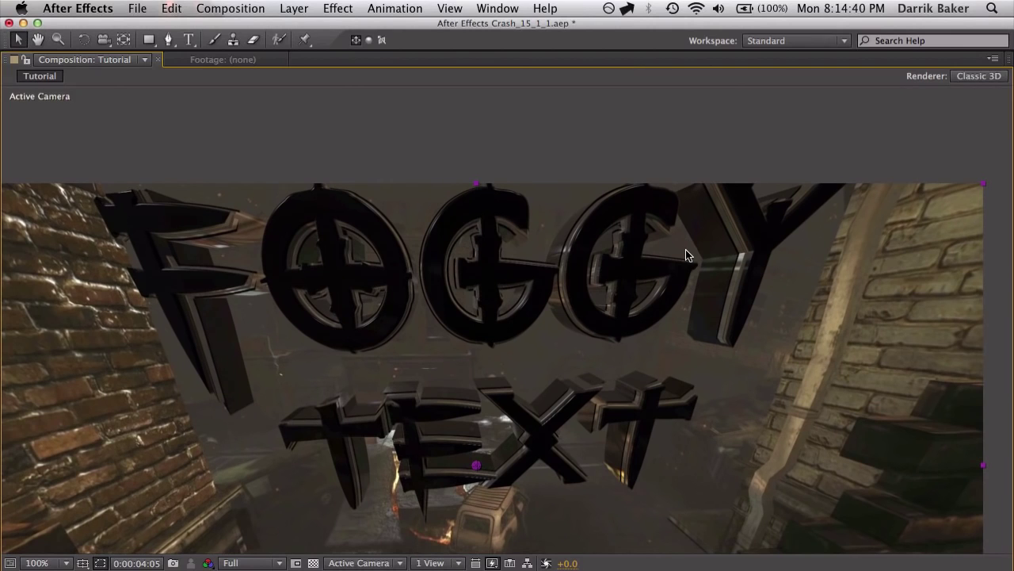
key("grave")
Go to frame 0:00:03:22 and collapse the Render Settings and Output groups.
scroll(658, 279, "down", 1)
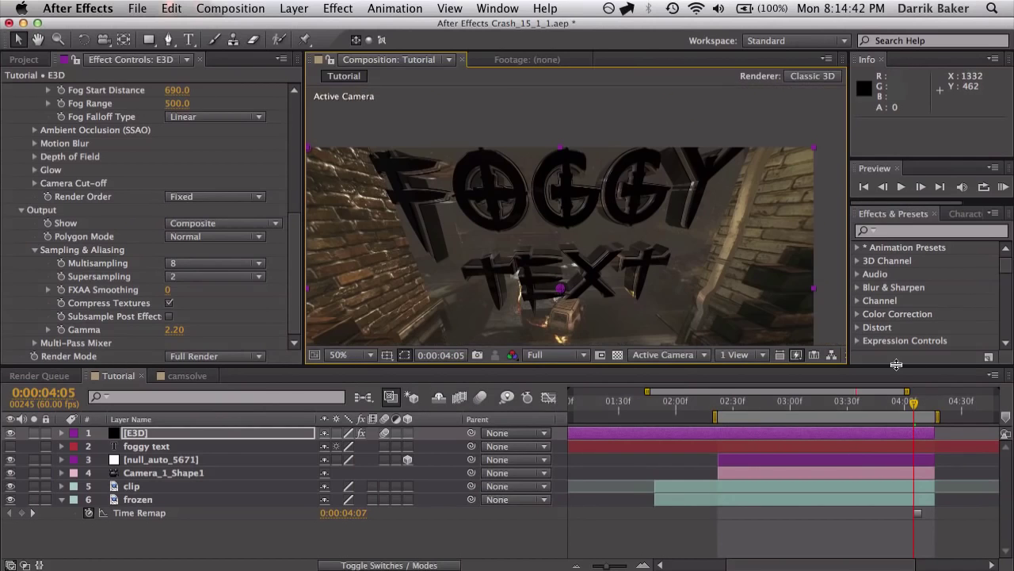
left_click_drag(894, 401, 836, 404)
left_click_drag(836, 404, 832, 405)
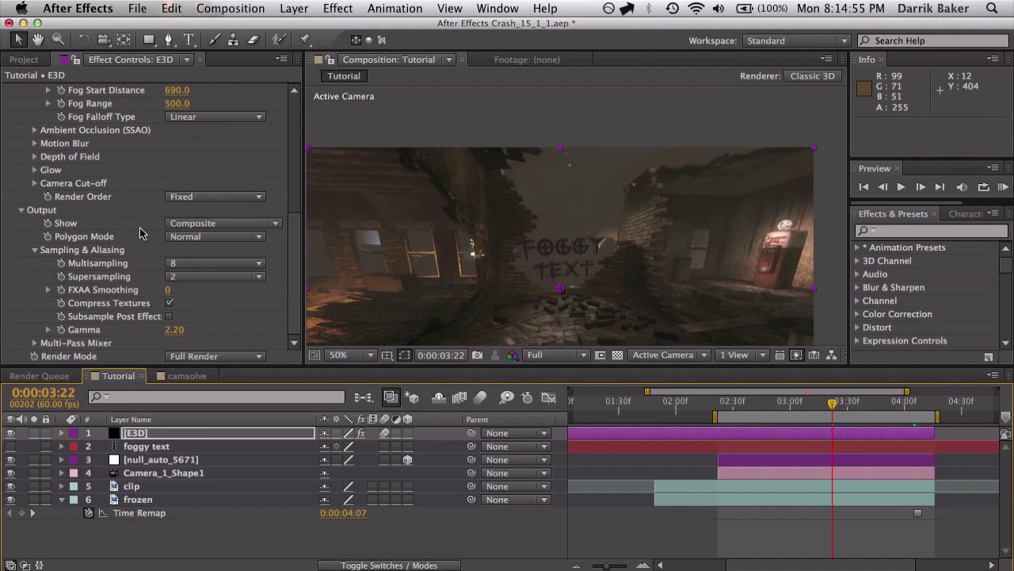
scroll(143, 233, "up", 10)
left_click(21, 257)
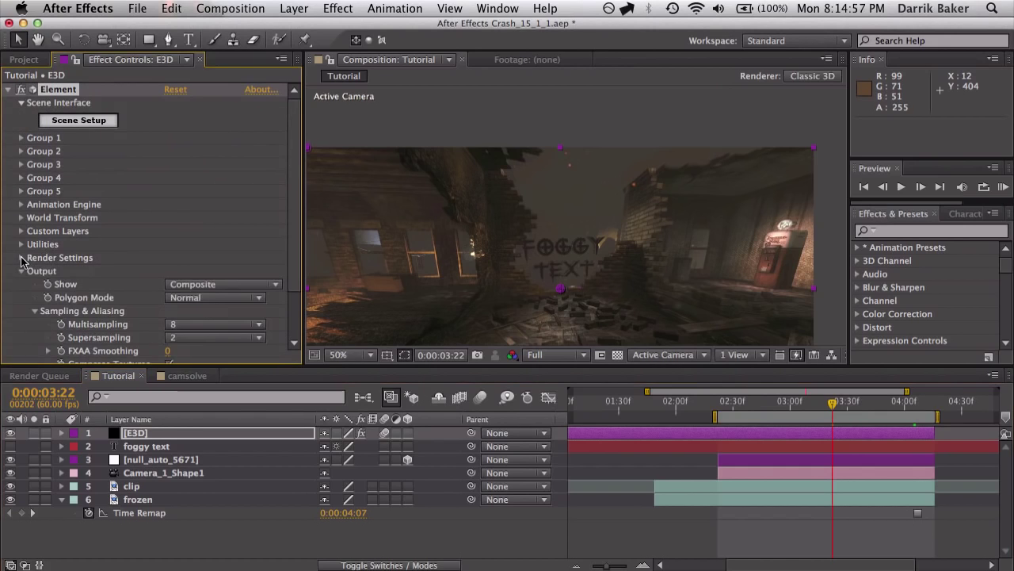
left_click(22, 271)
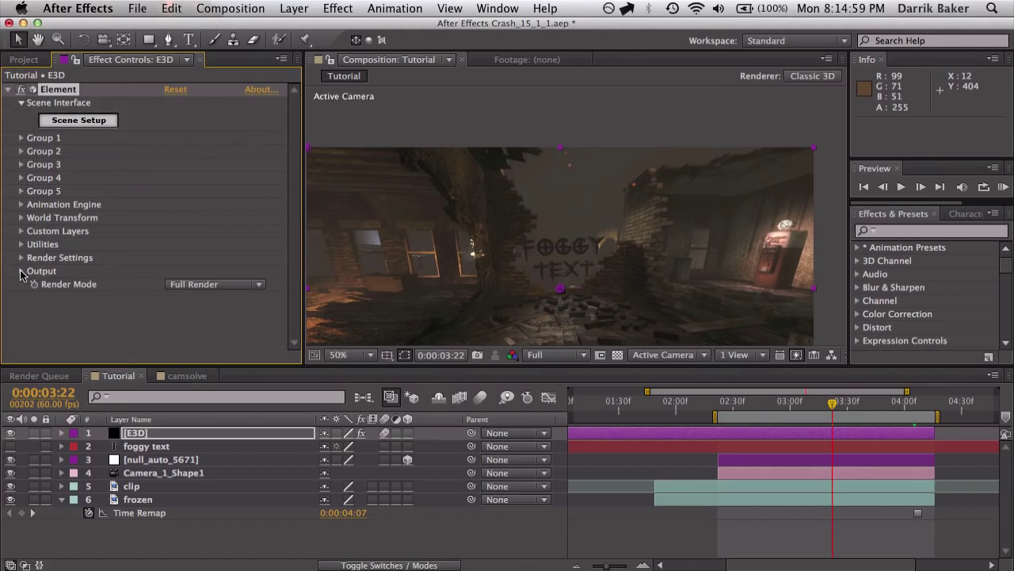